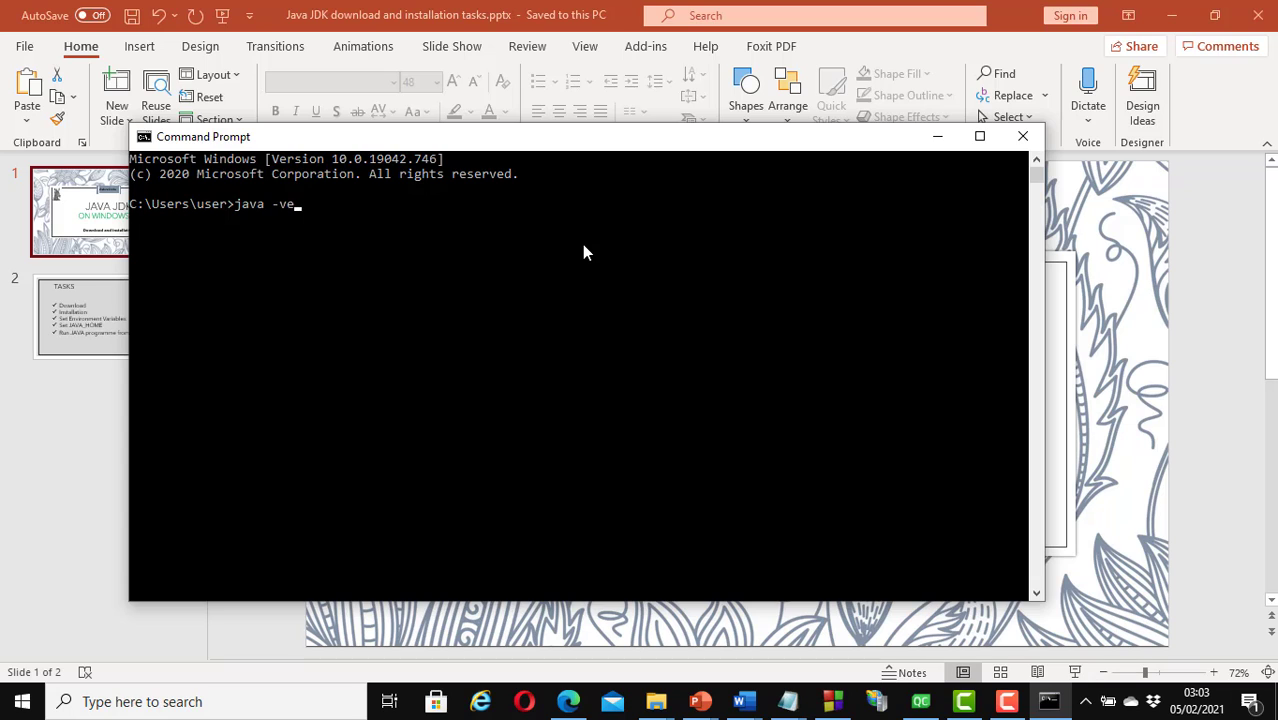
# Step: Check the installed Java version from the command prompt
pyautogui.press('Return')
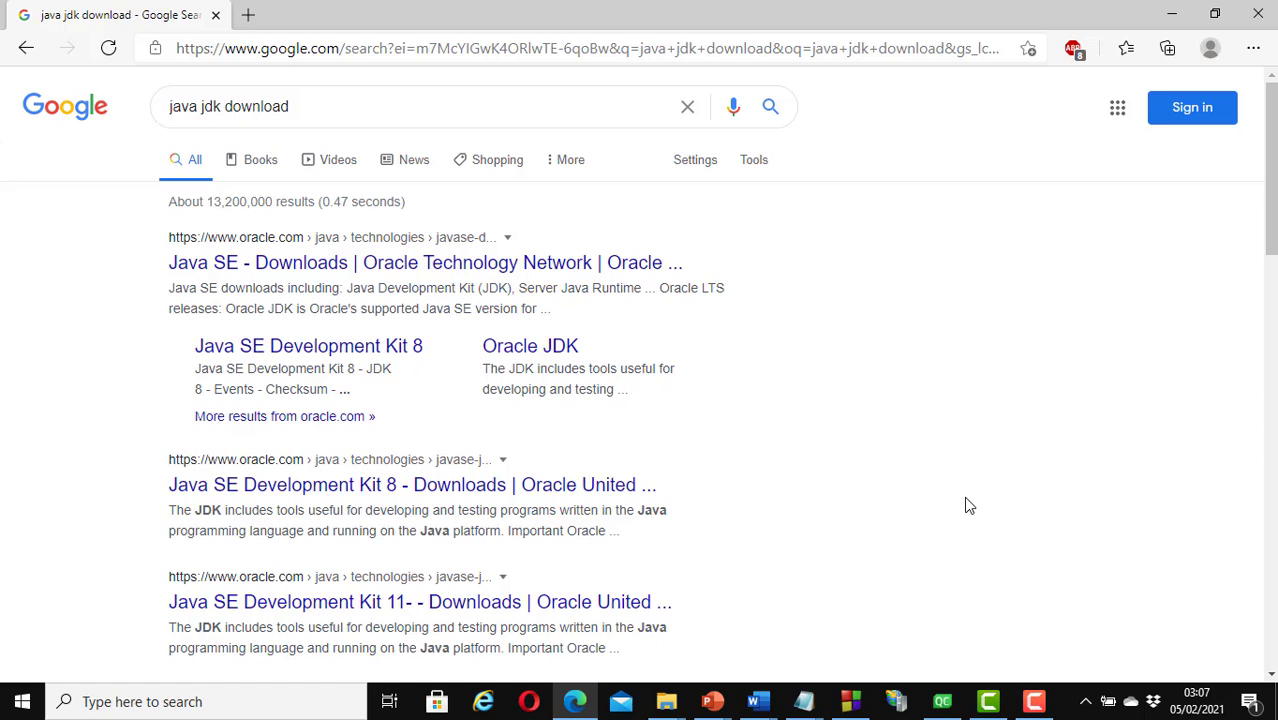
# Step: Open Oracle's Java SE Downloads page from the search results and go to the JDK download page for Java SE 15
pyautogui.click(240, 113)
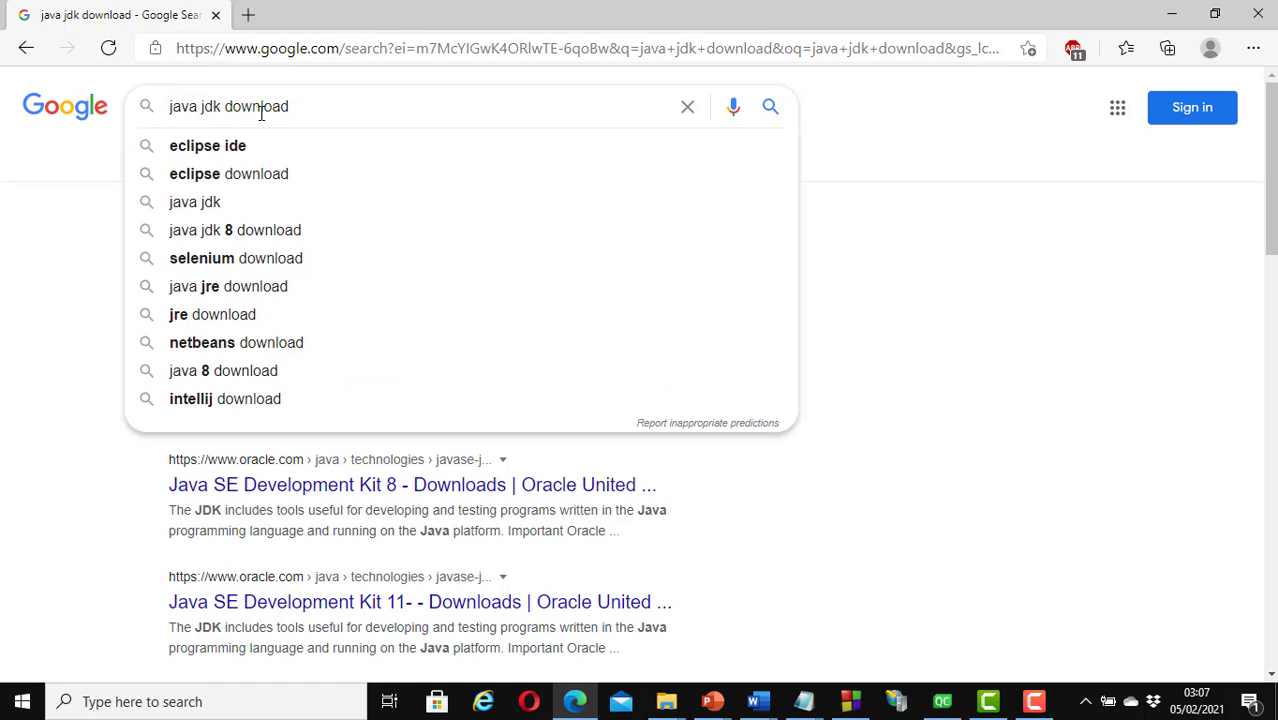
pyautogui.click(945, 230)
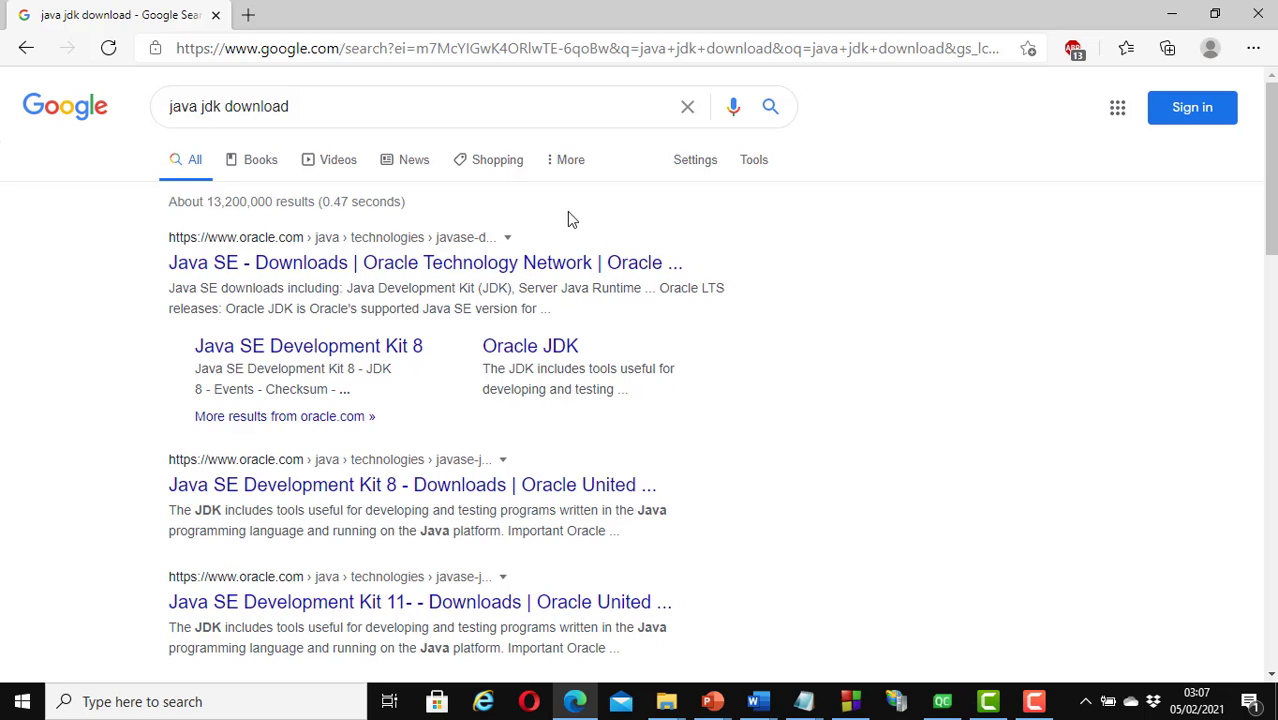
pyautogui.click(284, 265)
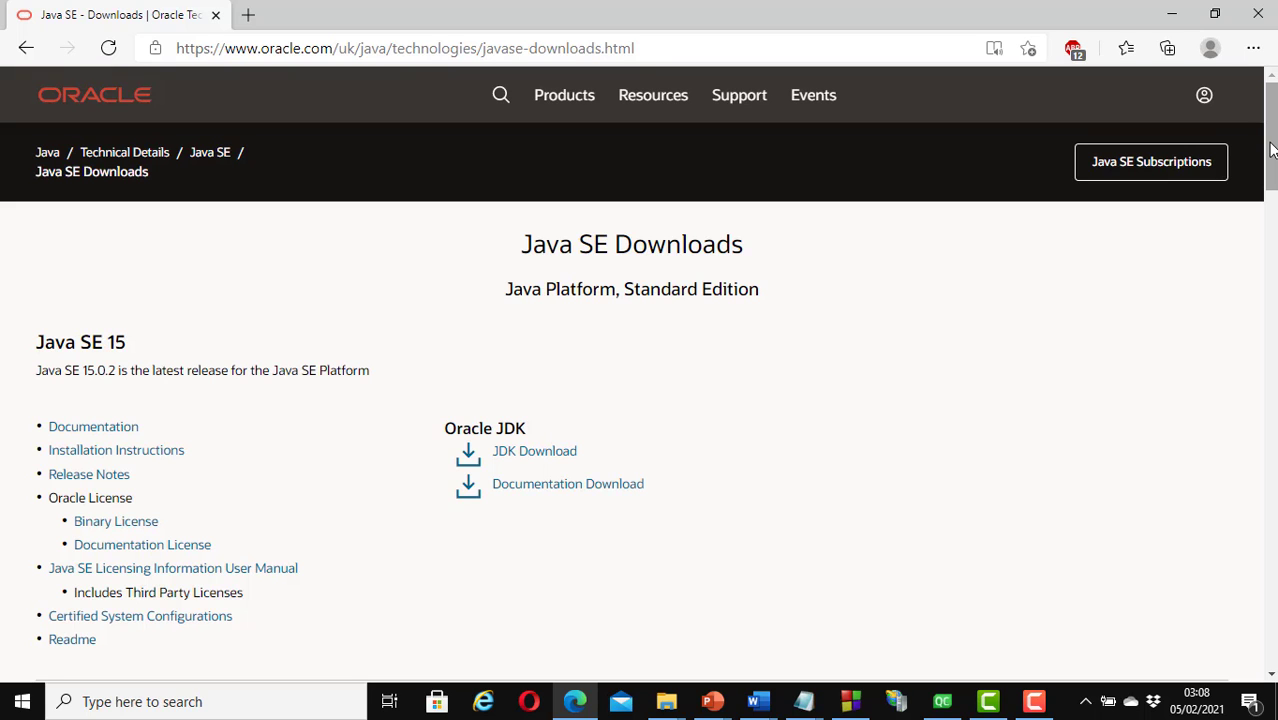
pyautogui.moveTo(1271, 149)
pyautogui.mouseDown()
pyautogui.moveTo(1268, 399)
pyautogui.moveTo(1270, 148)
pyautogui.mouseUp()
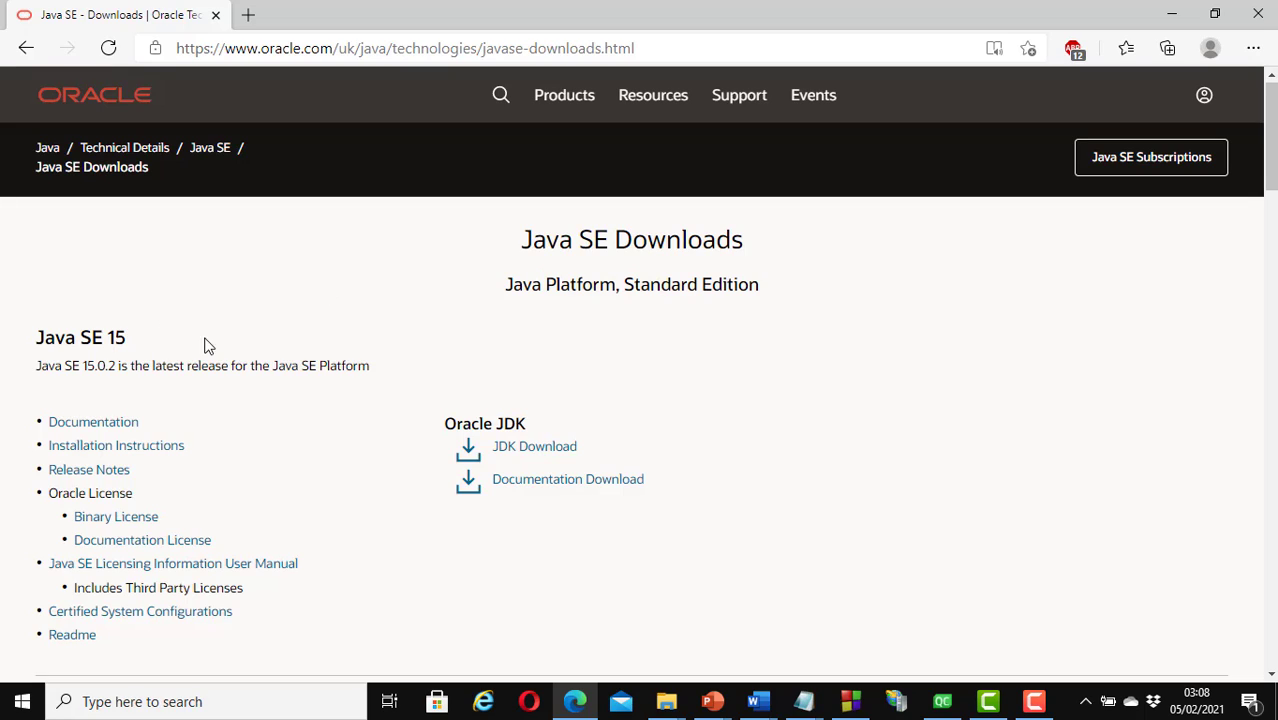
pyautogui.click(529, 449)
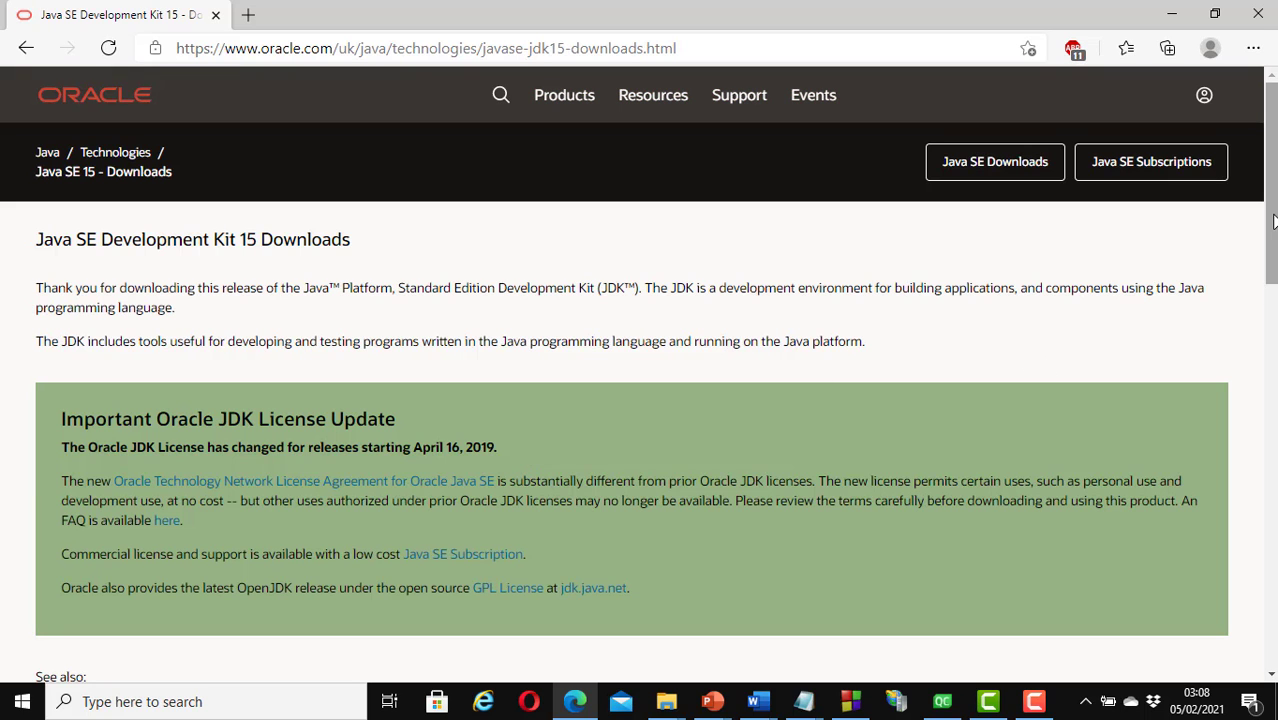
# Step: Download the Windows x64 installer jdk-15.0.2_windows-x64_bin.exe, accepting the Oracle Technology Network License Agreement
pyautogui.moveTo(1272, 218)
pyautogui.mouseDown()
pyautogui.moveTo(1266, 383)
pyautogui.moveTo(1268, 208)
pyautogui.mouseUp()
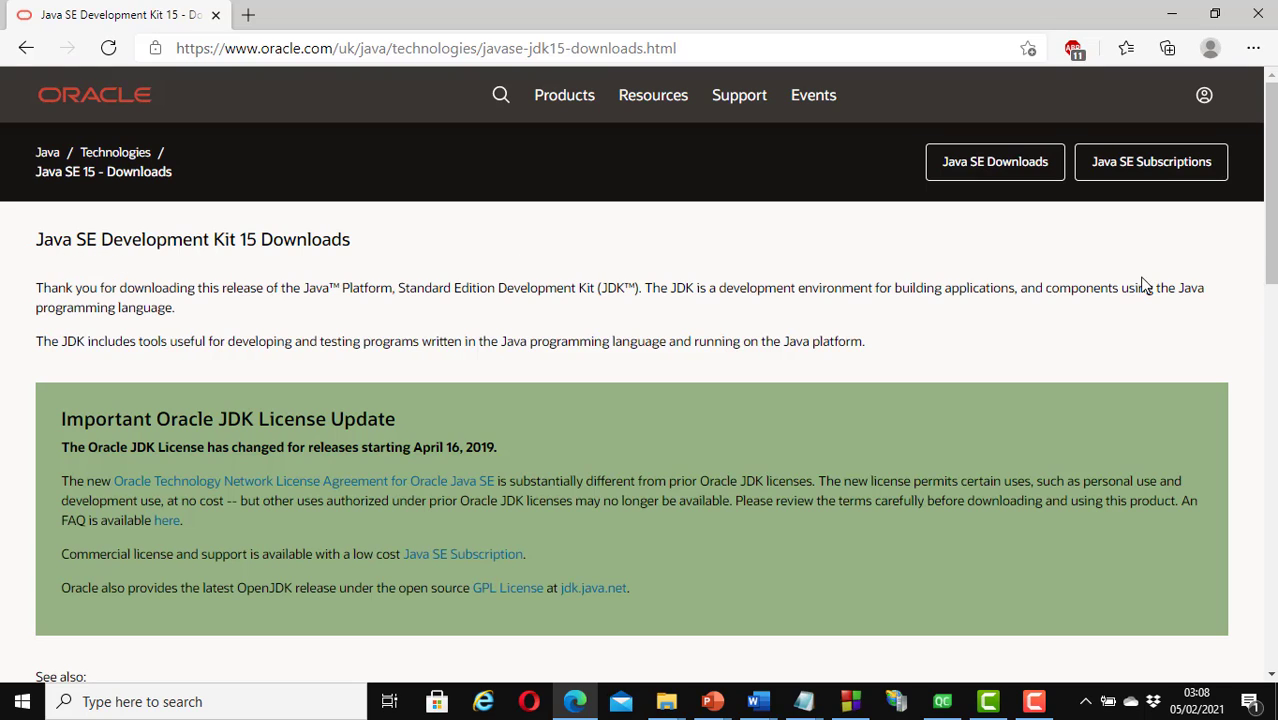
pyautogui.moveTo(1265, 230); pyautogui.dragTo(1248, 422)
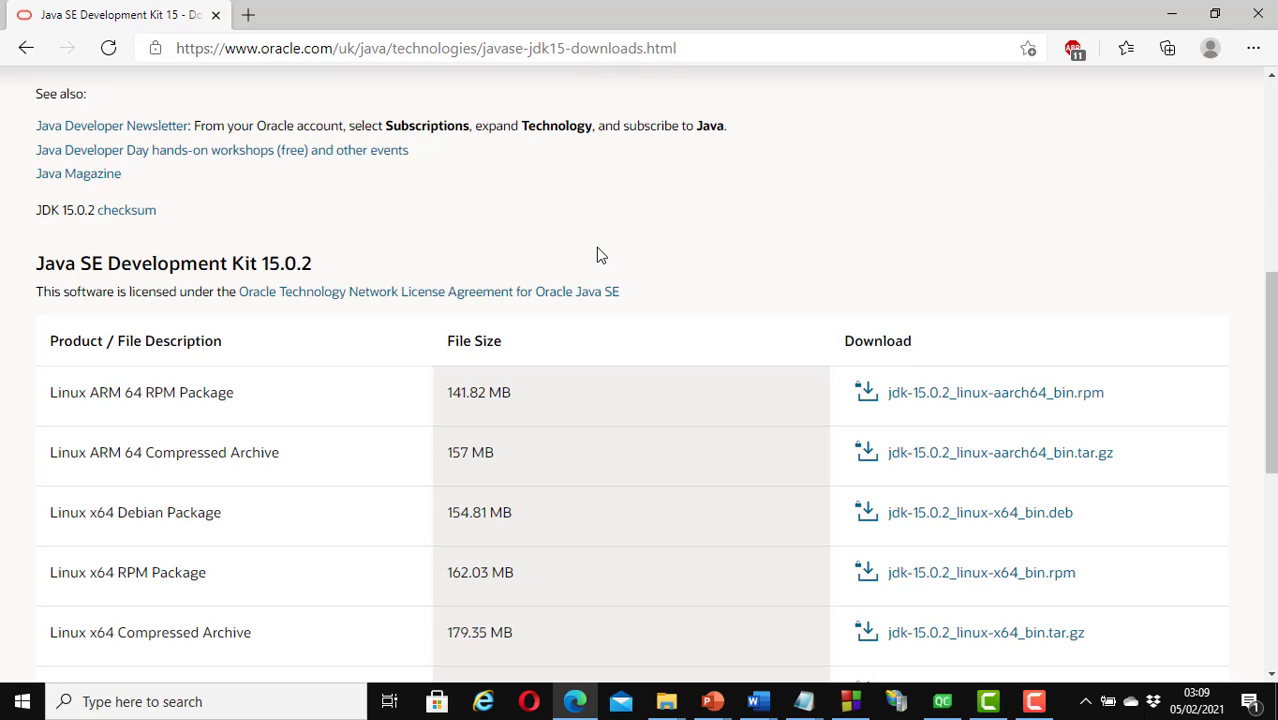
pyautogui.moveTo(1273, 288); pyautogui.dragTo(1271, 402)
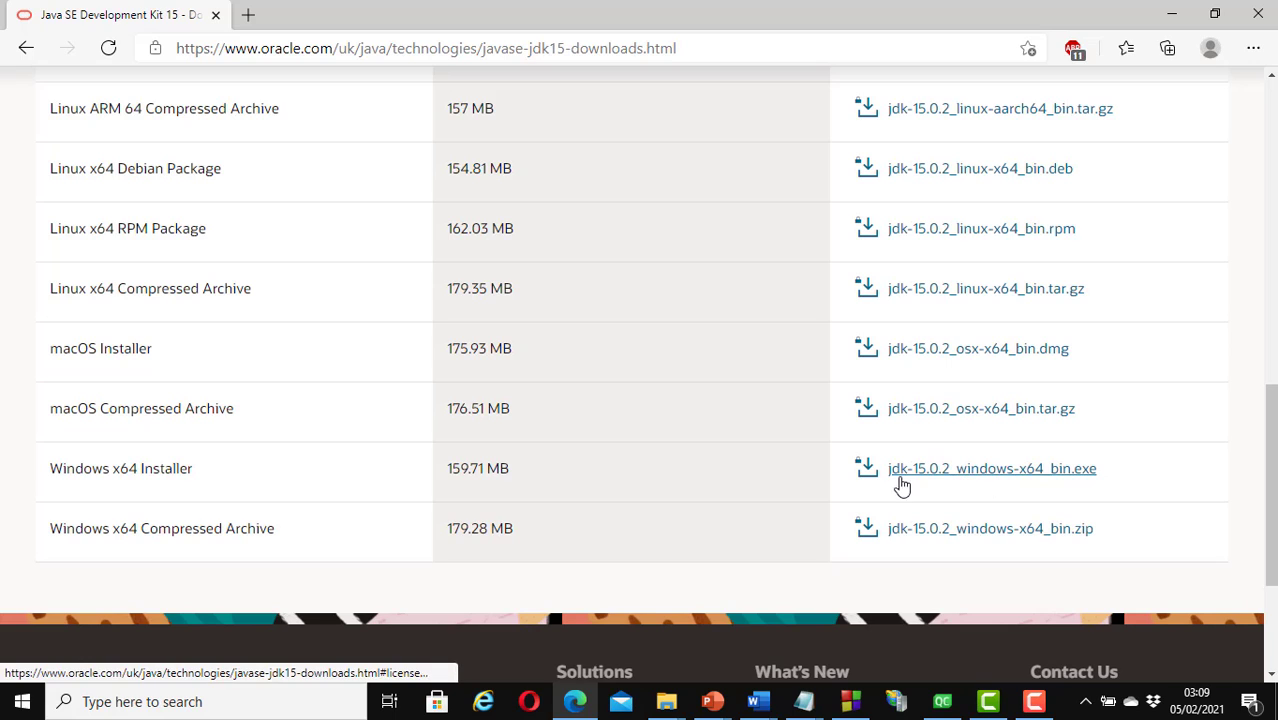
pyautogui.click(961, 481)
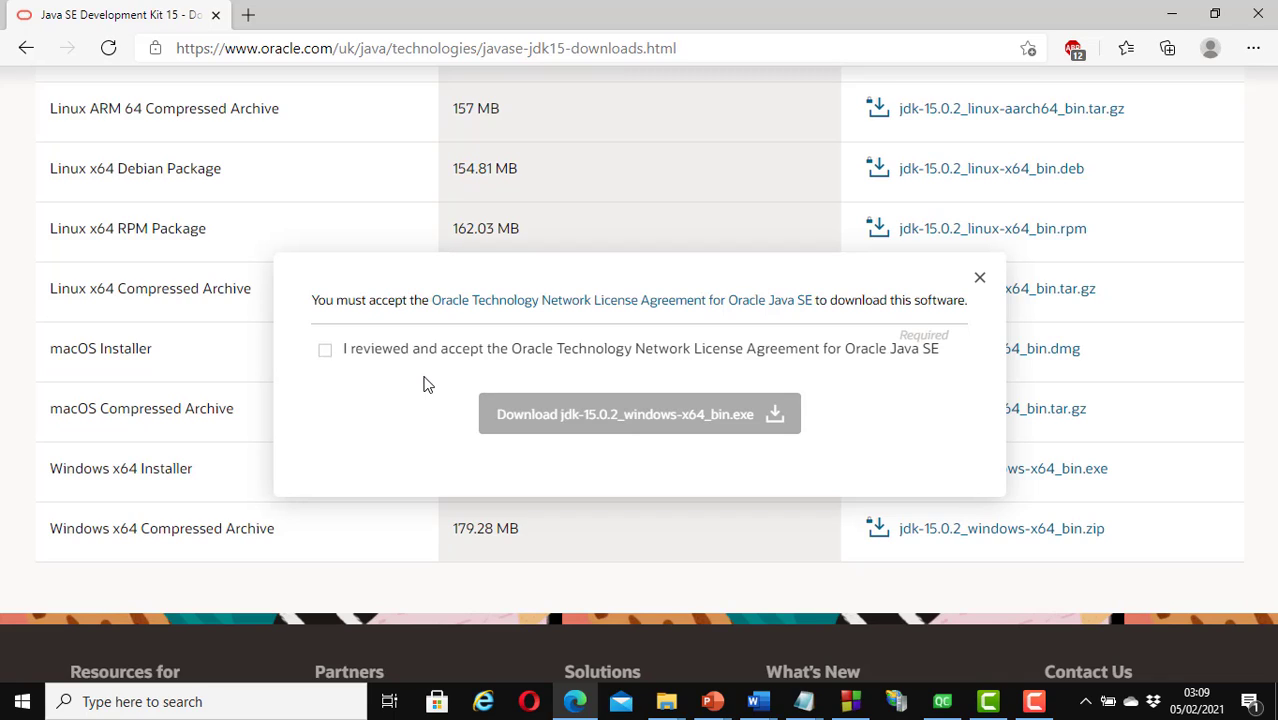
pyautogui.click(324, 353)
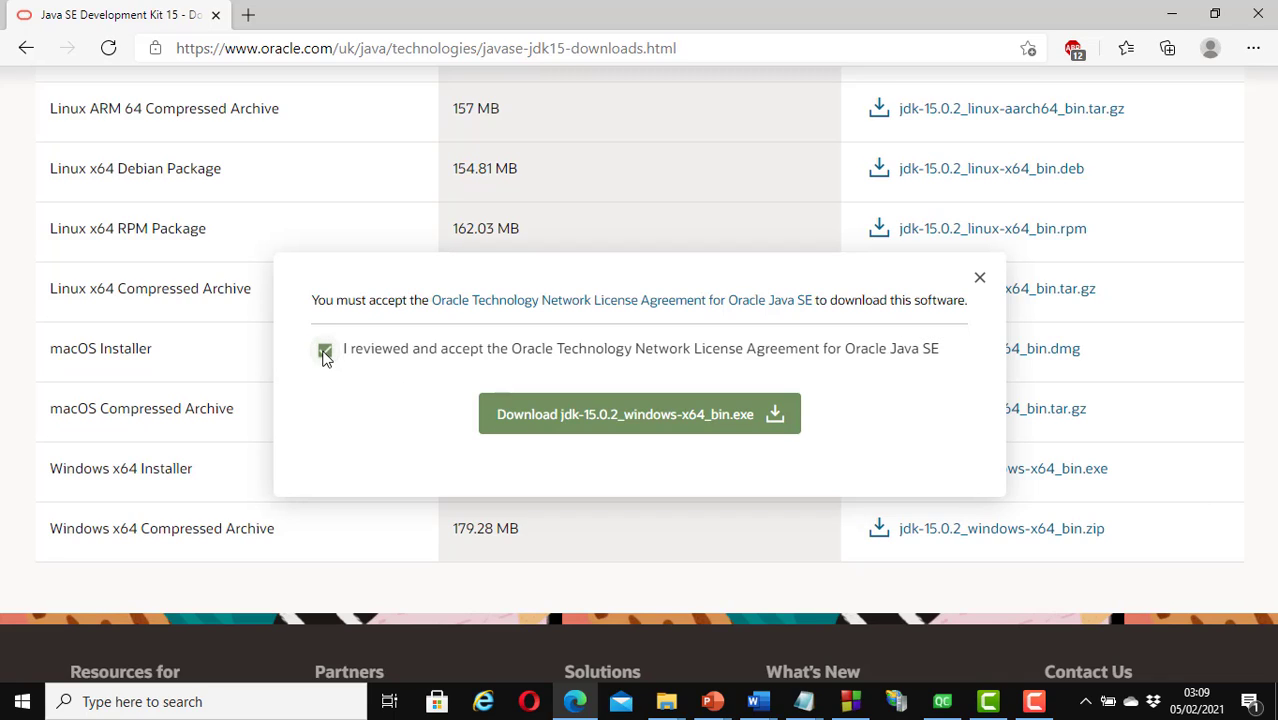
pyautogui.click(633, 428)
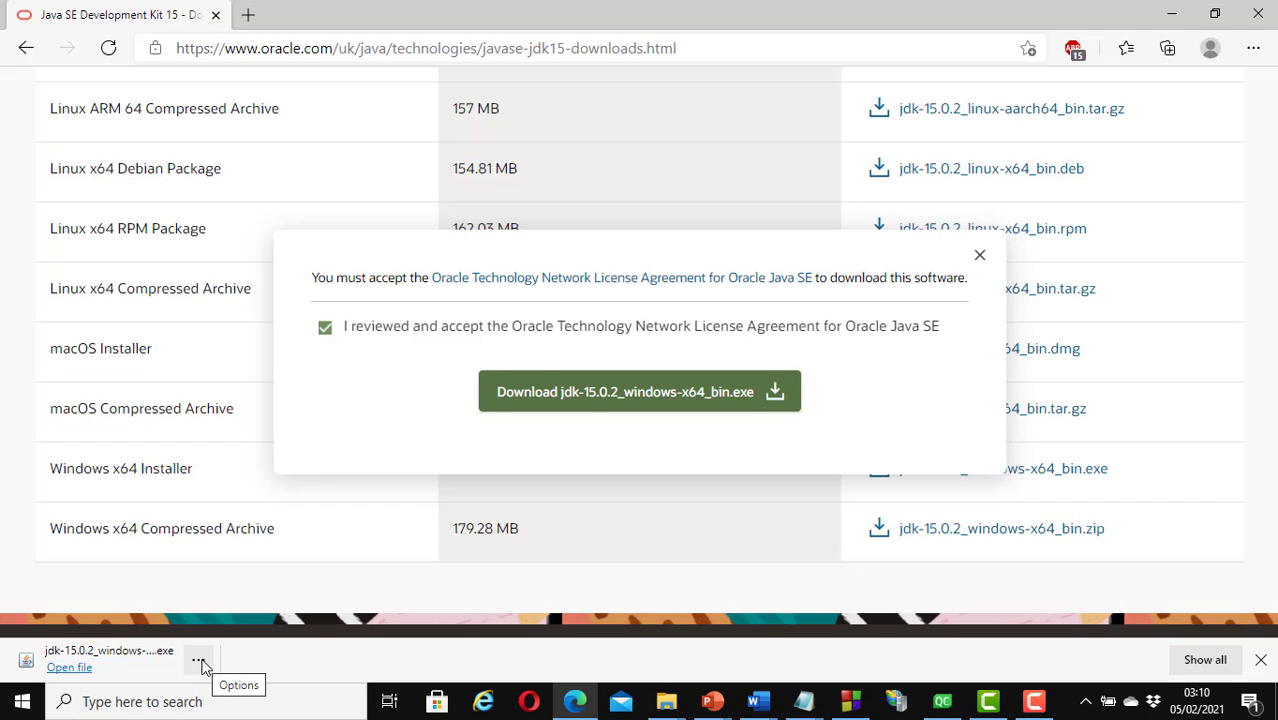
# Step: Run the downloaded JDK installer from its folder and install JDK 15.0.2 to C:\Program Files\Java\jdk-15.0.2\
pyautogui.click(200, 661)
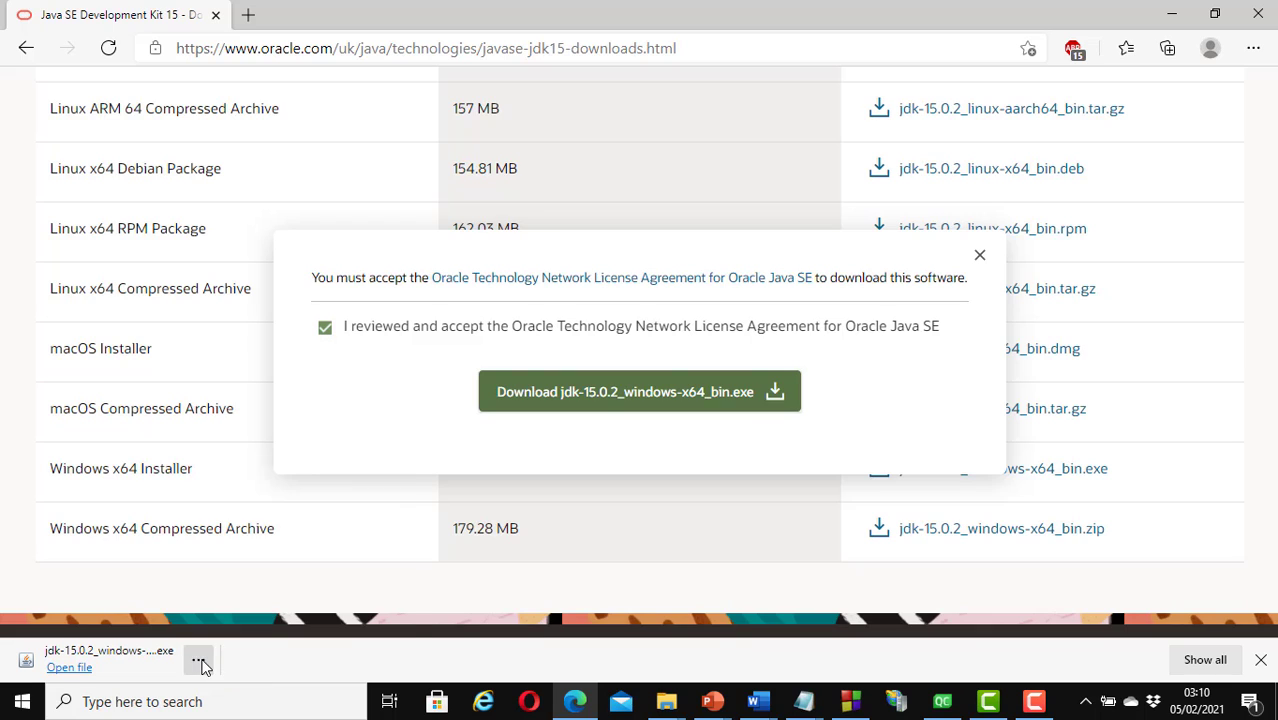
pyautogui.click(259, 499)
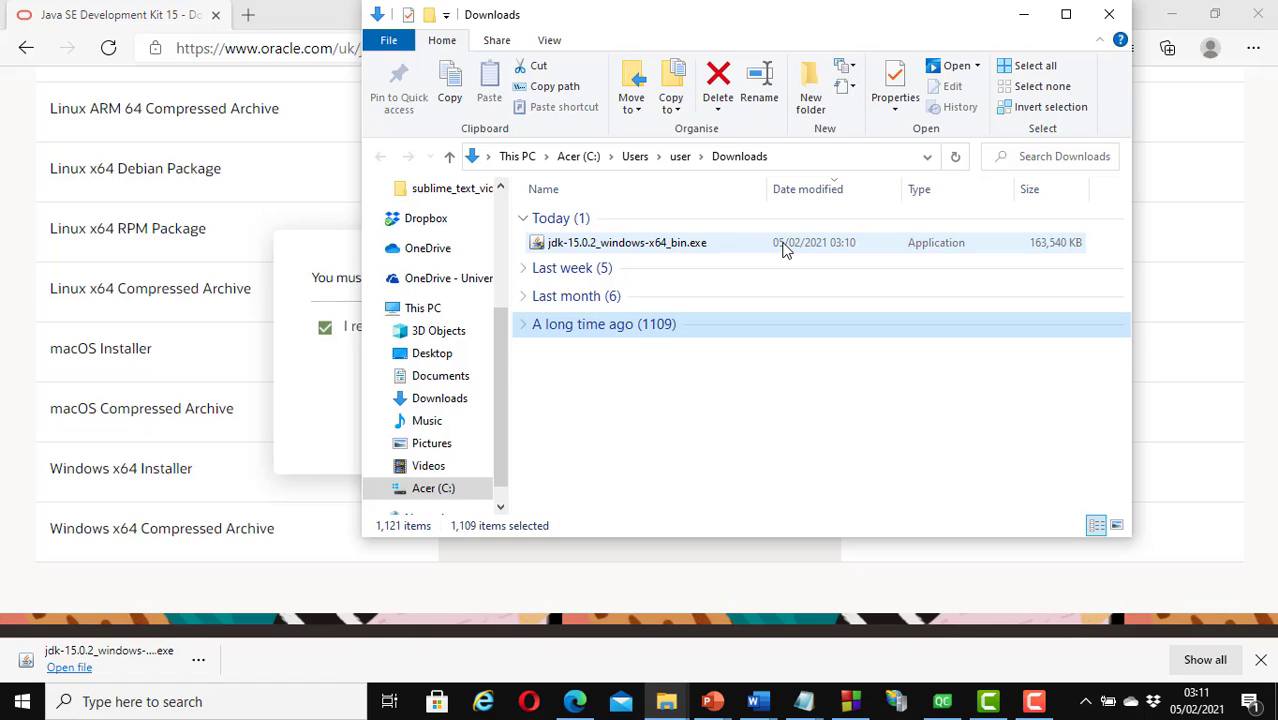
pyautogui.doubleClick(784, 245)
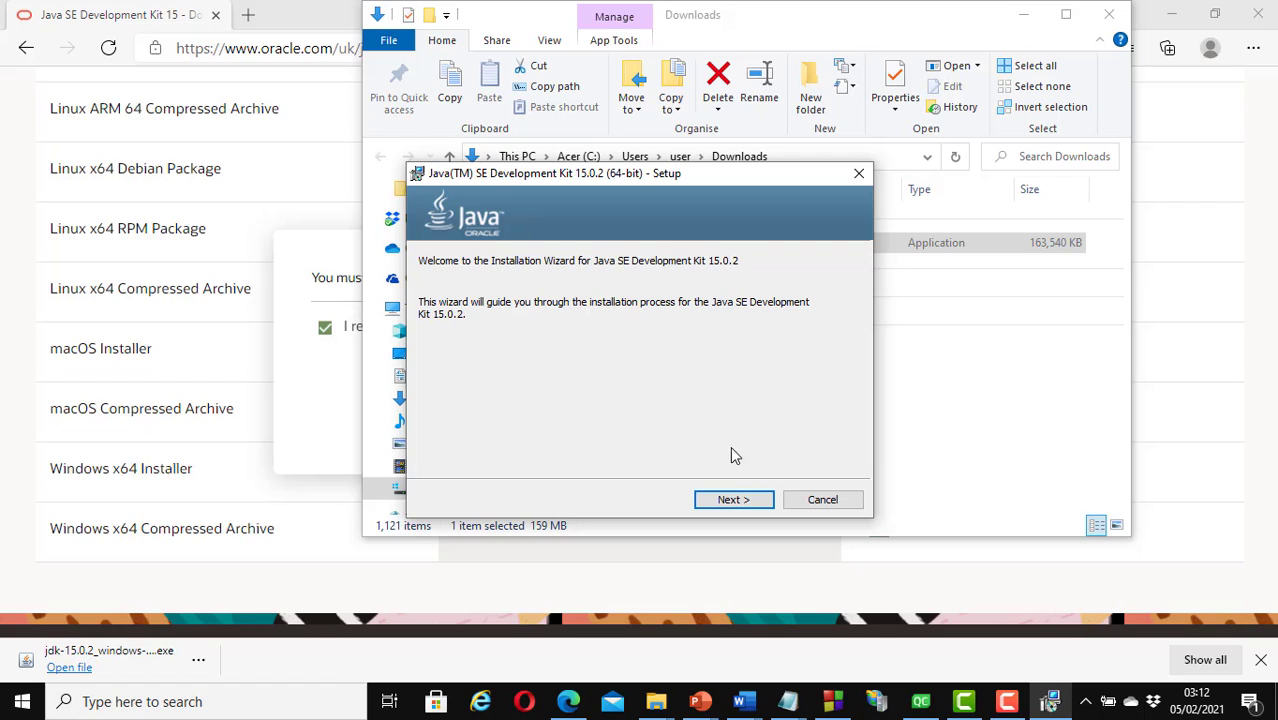
pyautogui.click(735, 500)
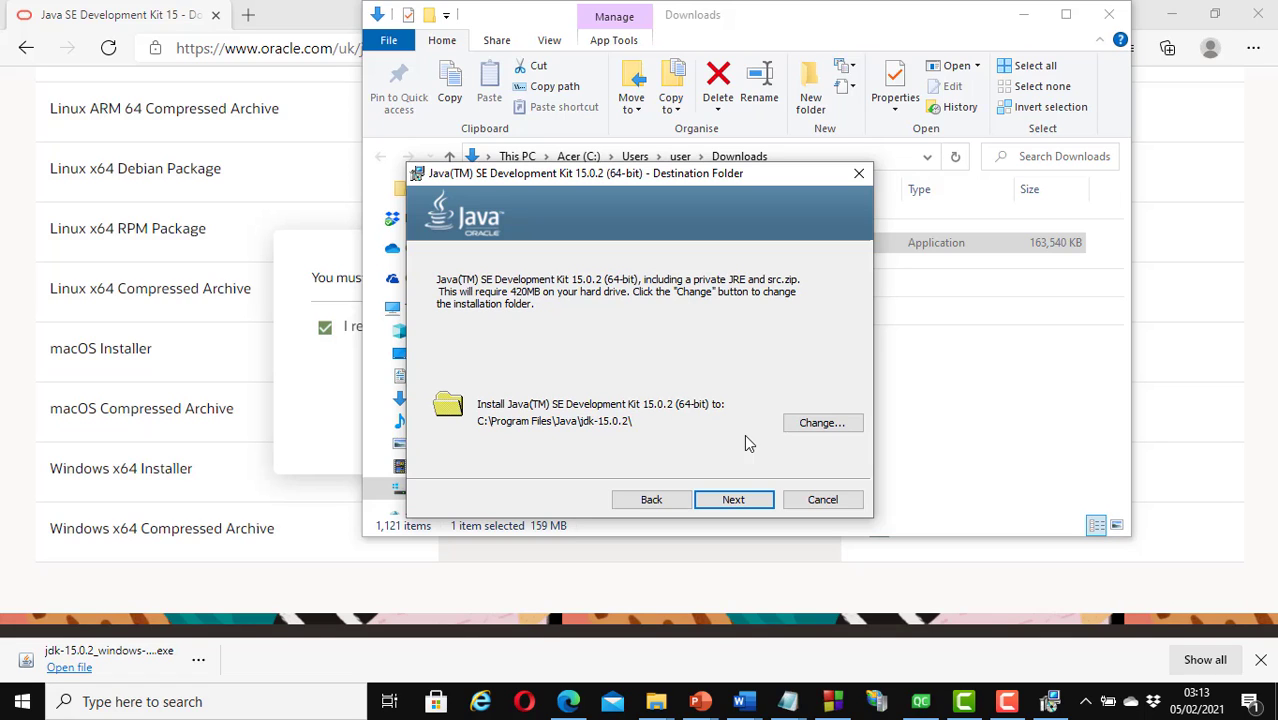
pyautogui.click(736, 500)
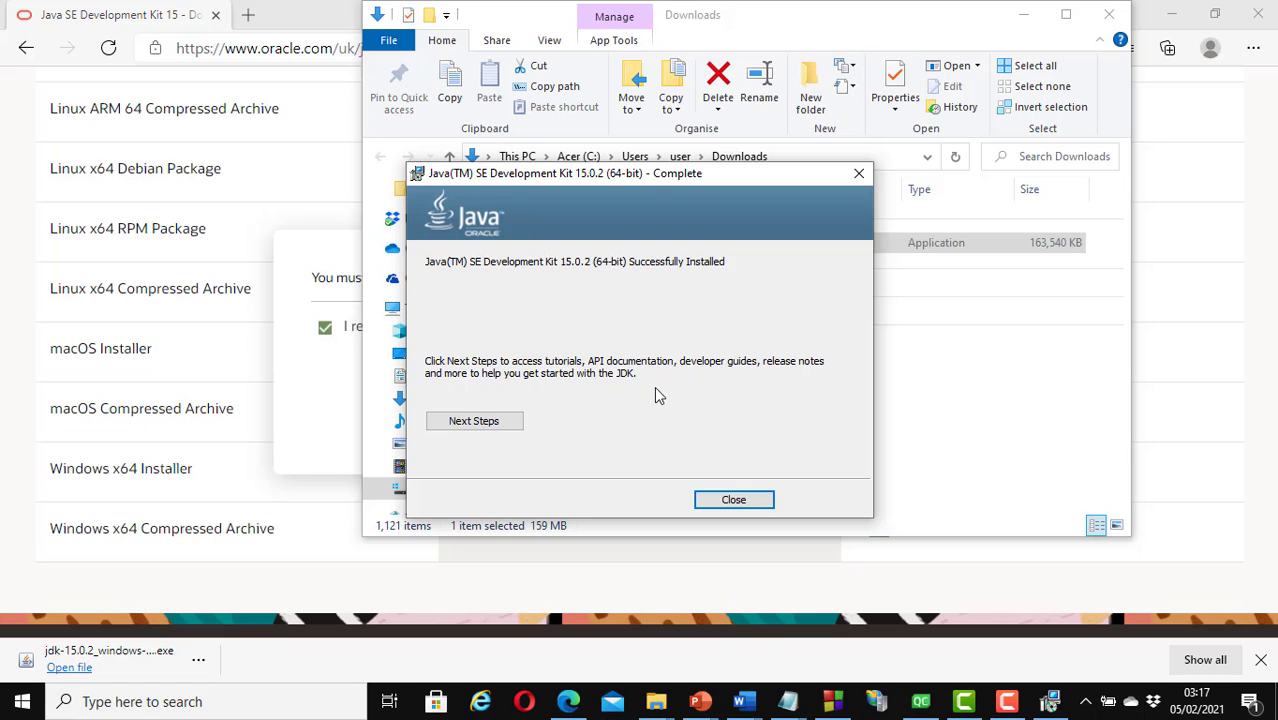
pyautogui.click(745, 505)
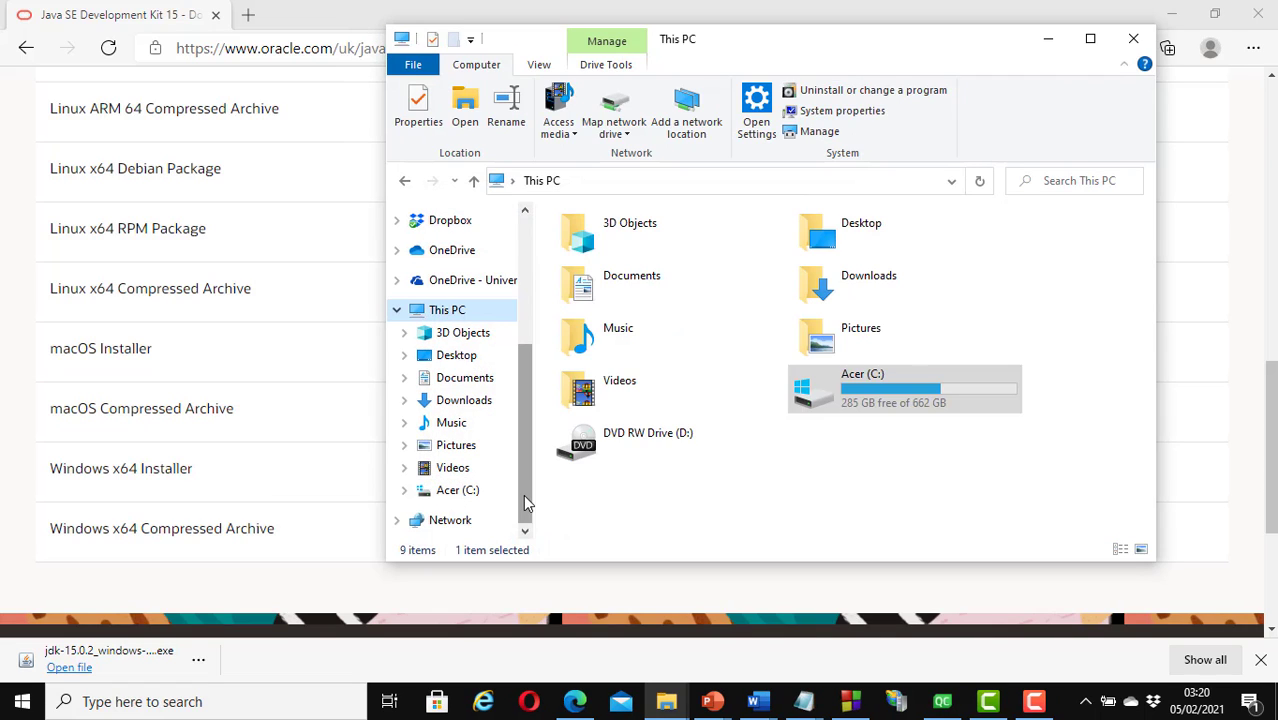
# Step: Browse to C:\Program Files\Java\jdk-15.0.2\bin in File Explorer and copy the folder's path
pyautogui.click(456, 498)
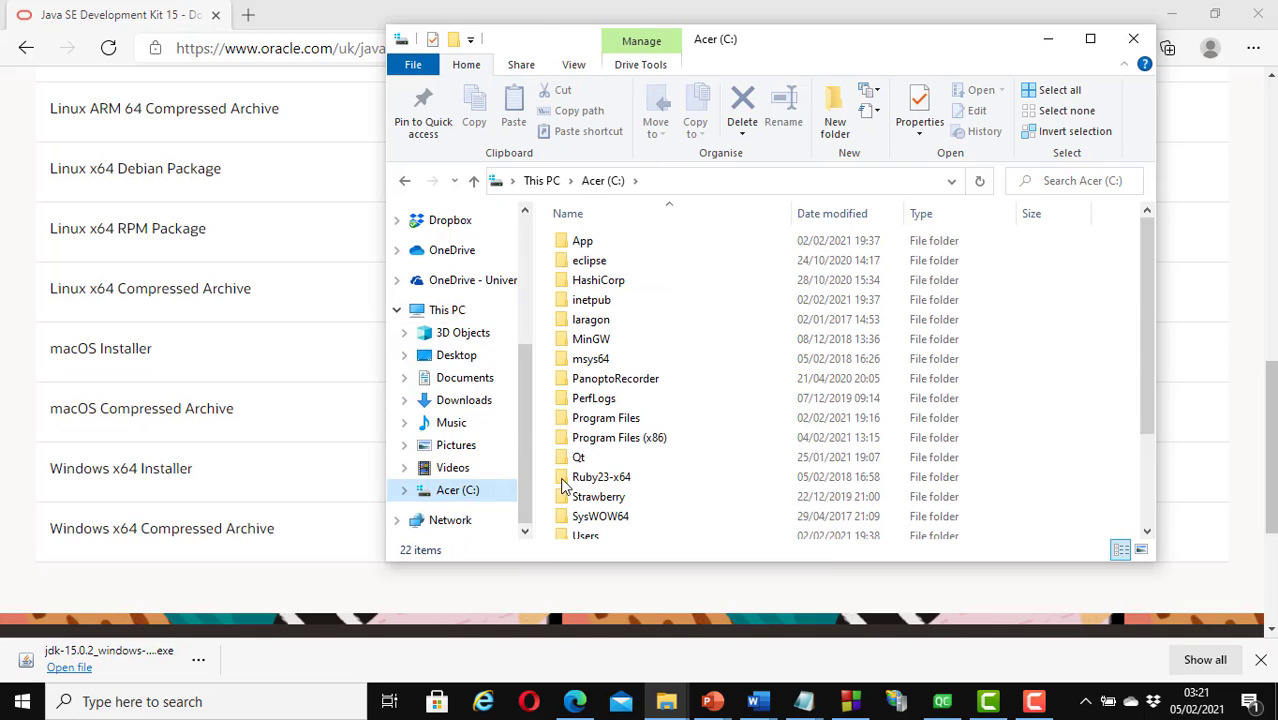
pyautogui.doubleClick(591, 420)
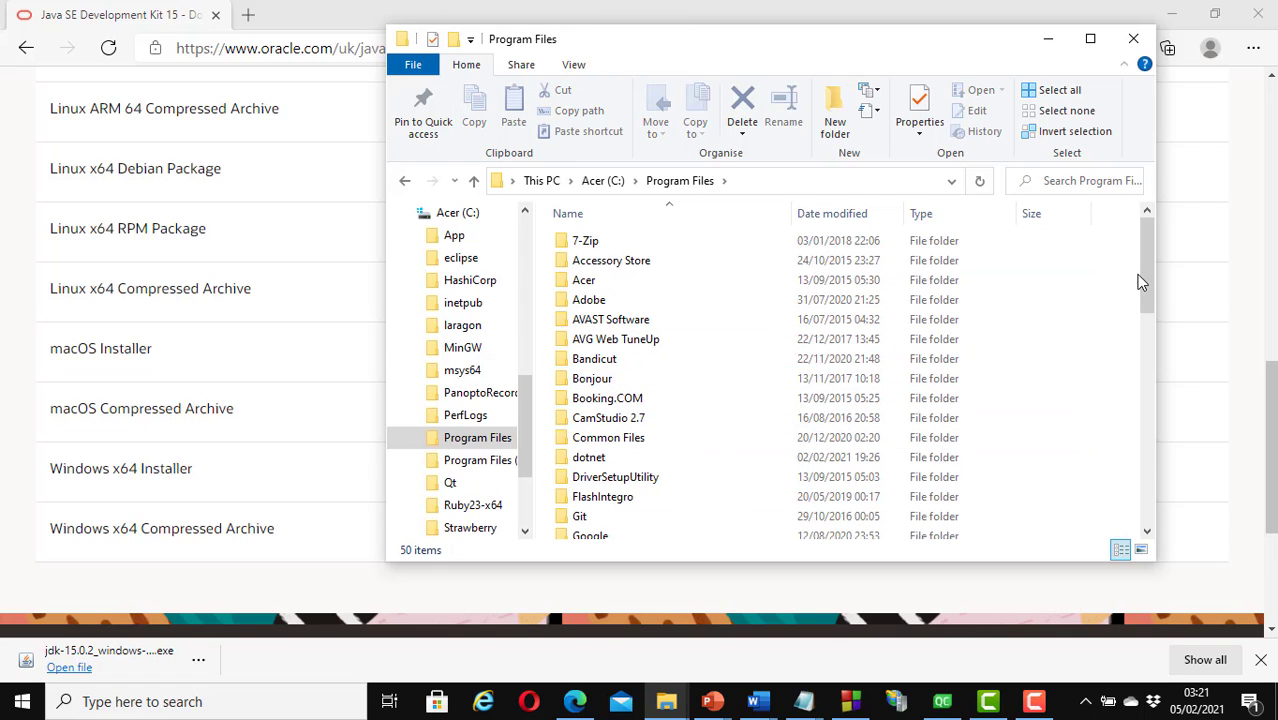
pyautogui.moveTo(1148, 288); pyautogui.dragTo(1141, 358)
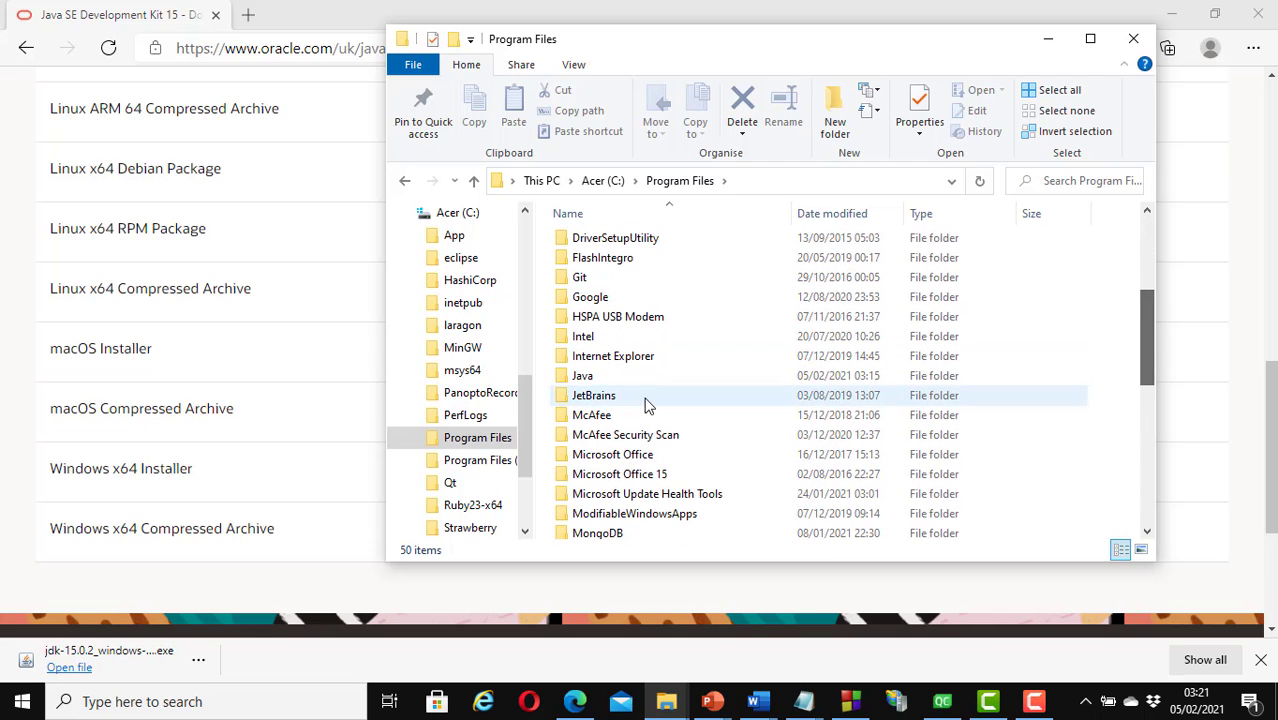
pyautogui.doubleClick(586, 380)
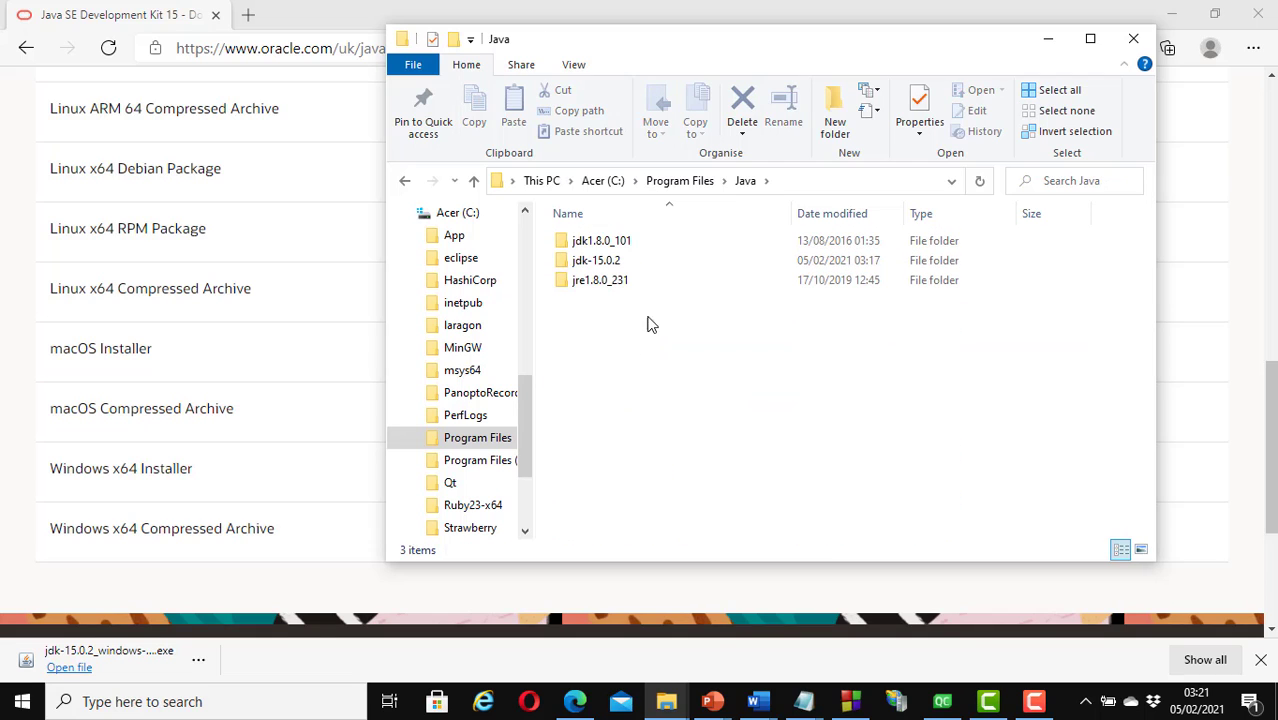
pyautogui.click(615, 260)
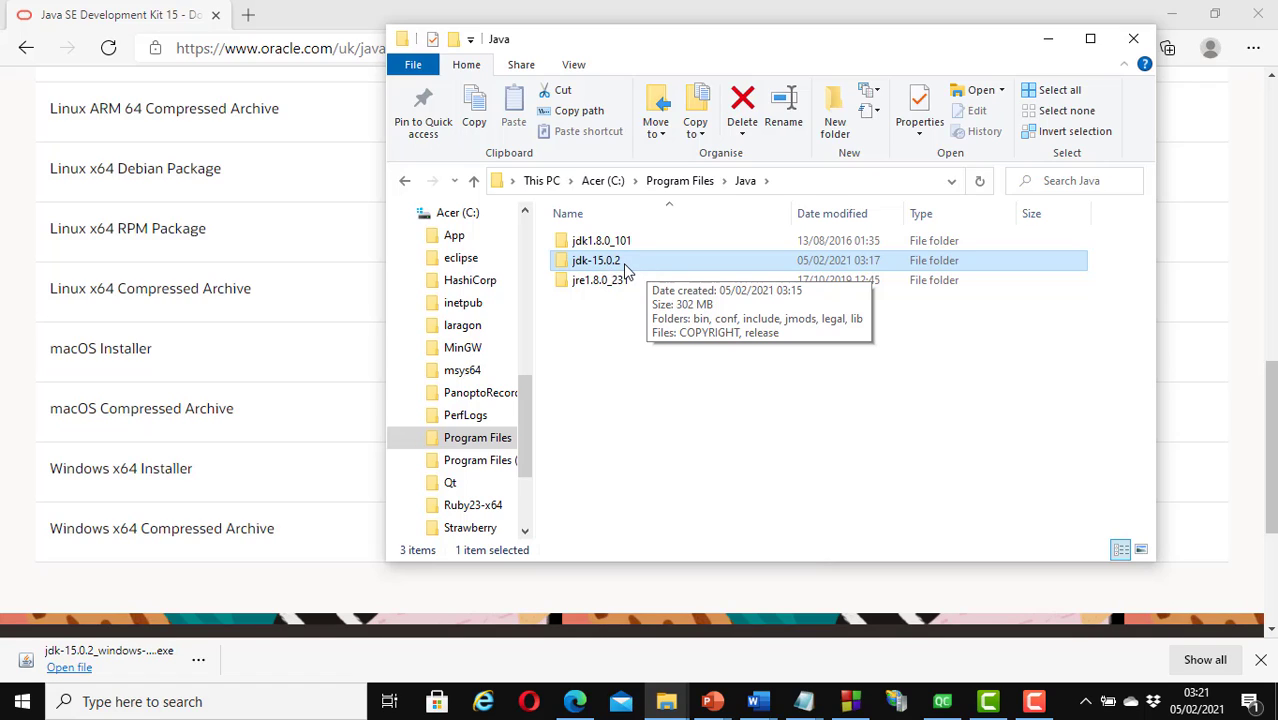
pyautogui.doubleClick(624, 262)
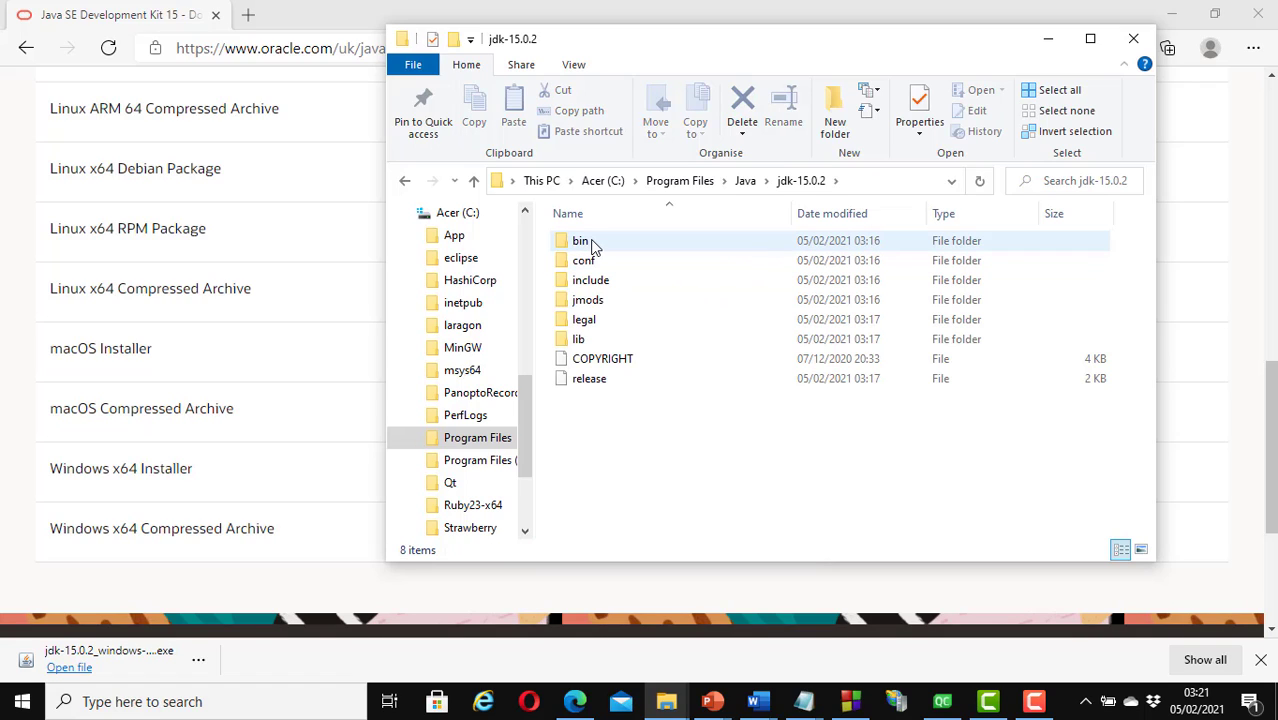
pyautogui.doubleClick(583, 243)
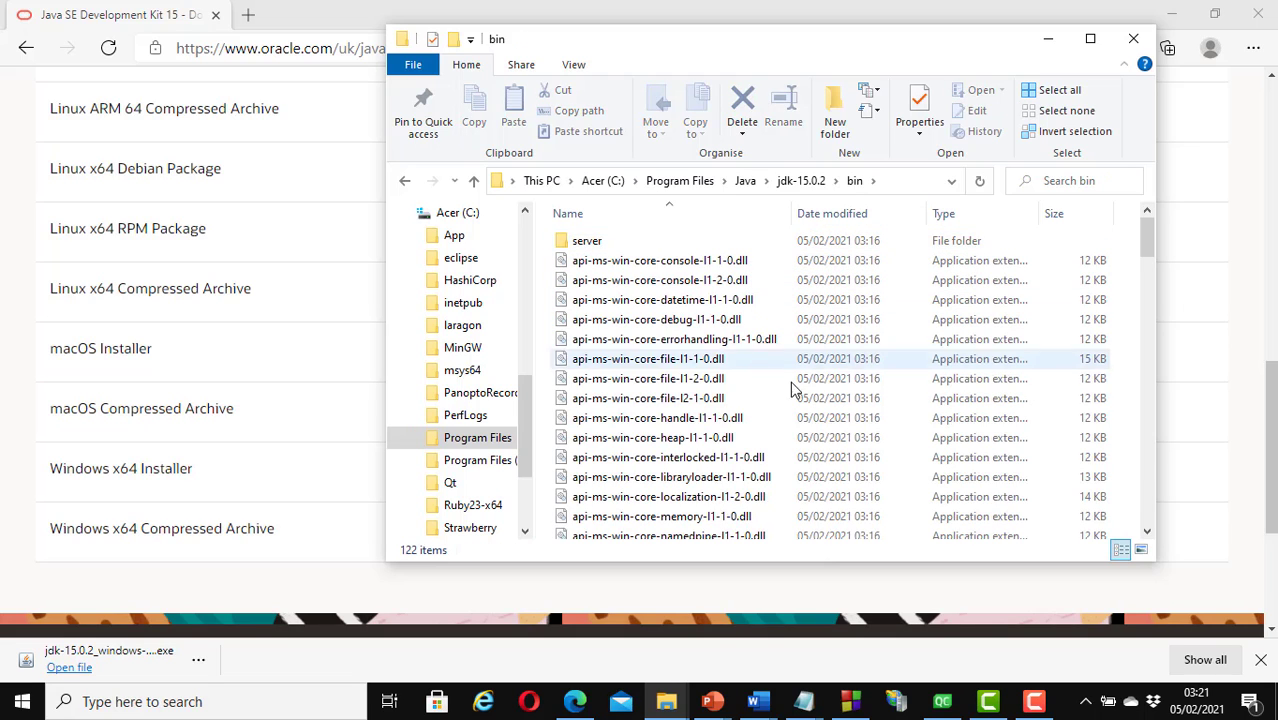
pyautogui.click(885, 187)
pyautogui.hotkey('ctrl', 'c')
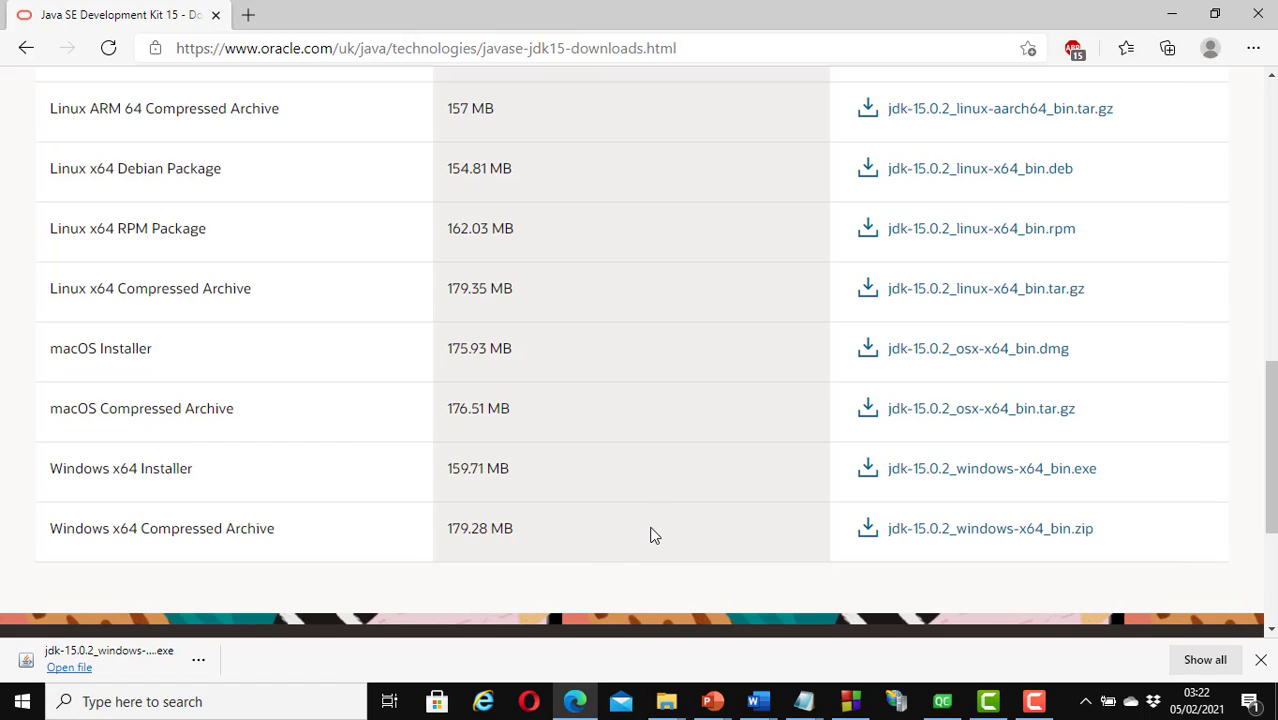
# Step: Search Windows for "variab" and open the Environment Variables dialog from the system properties
pyautogui.click(239, 711)
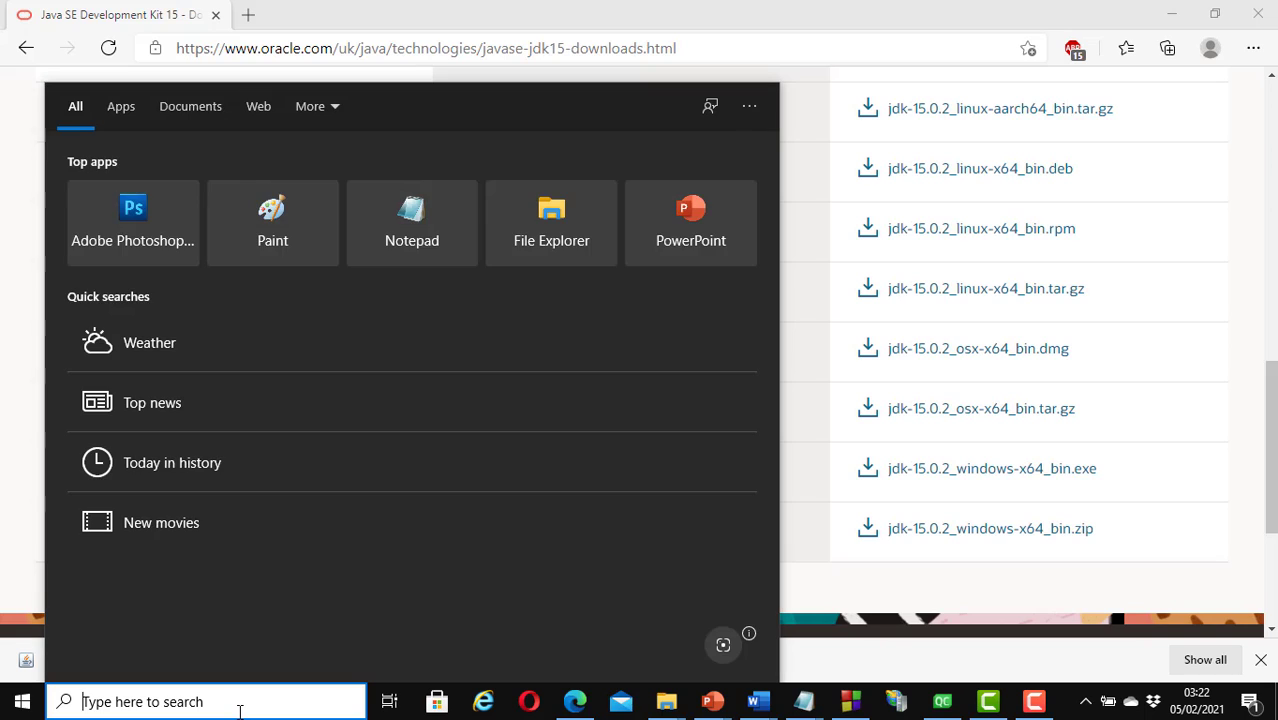
pyautogui.write('variab')
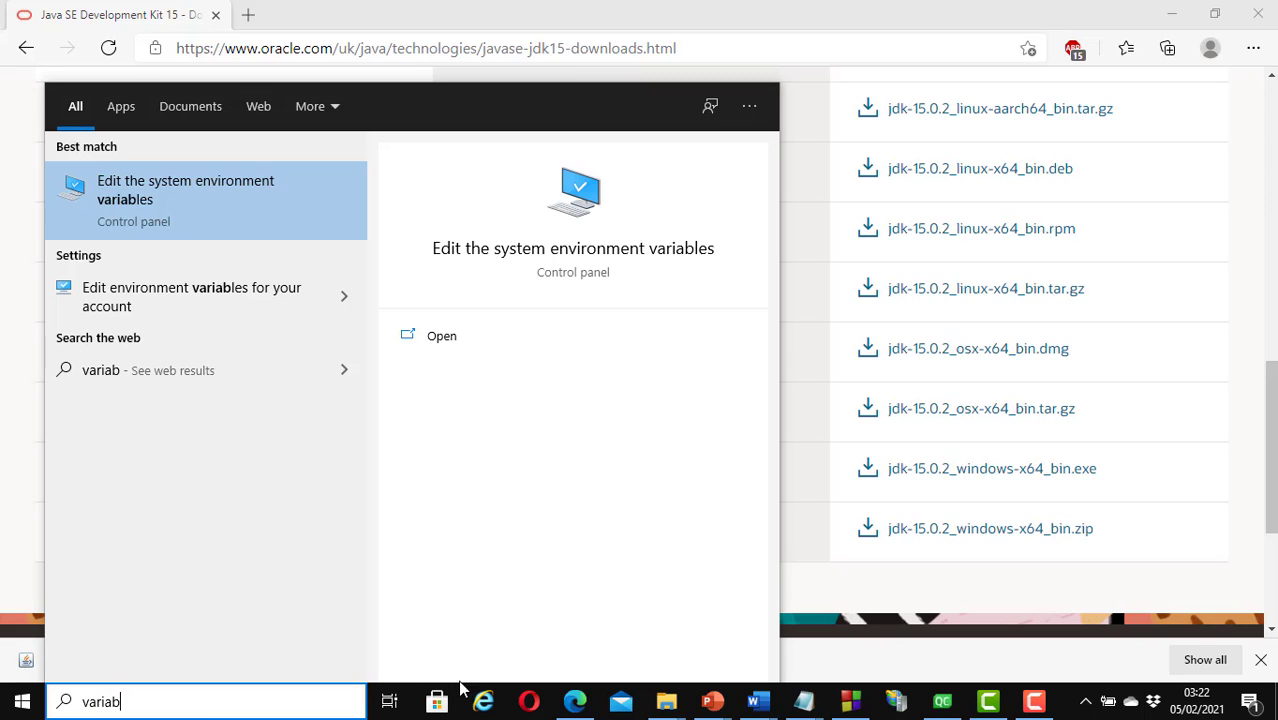
pyautogui.click(549, 250)
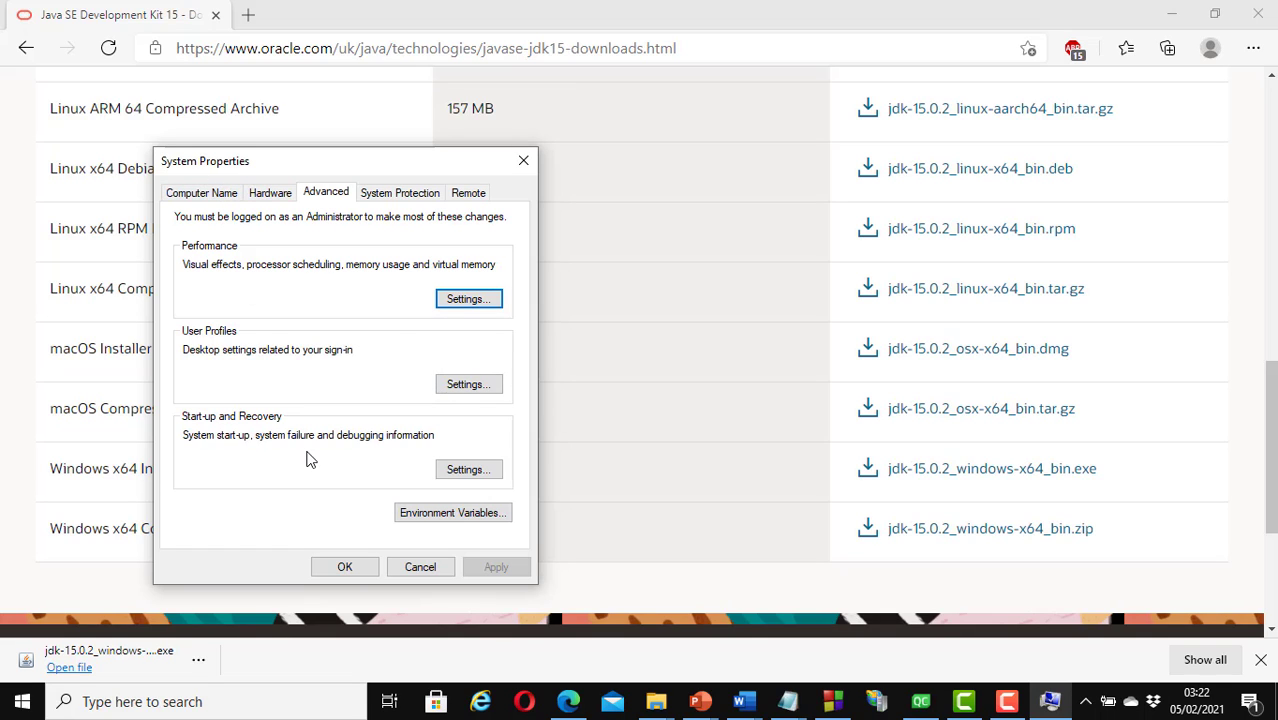
pyautogui.click(468, 519)
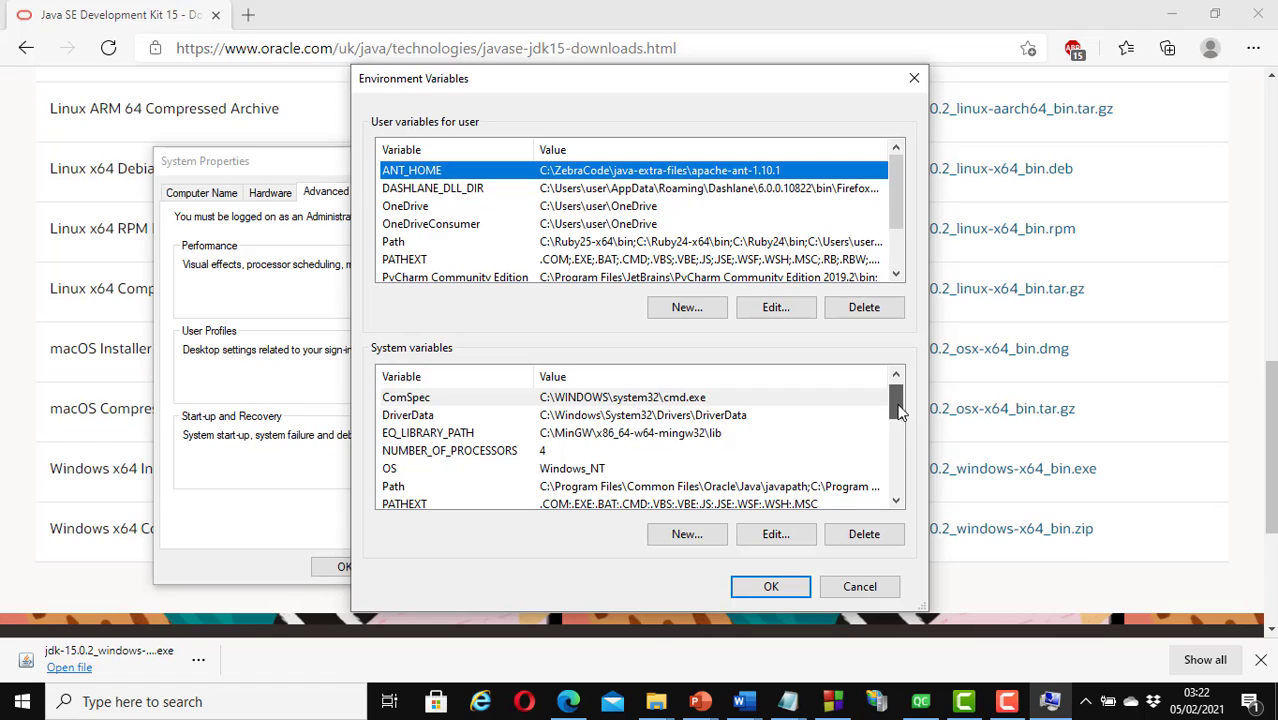
# Step: Add C:\Program Files\Java\jdk-15.0.2\bin as a new entry in the system Path variable
pyautogui.moveTo(896, 400); pyautogui.dragTo(896, 412)
pyautogui.click(401, 455)
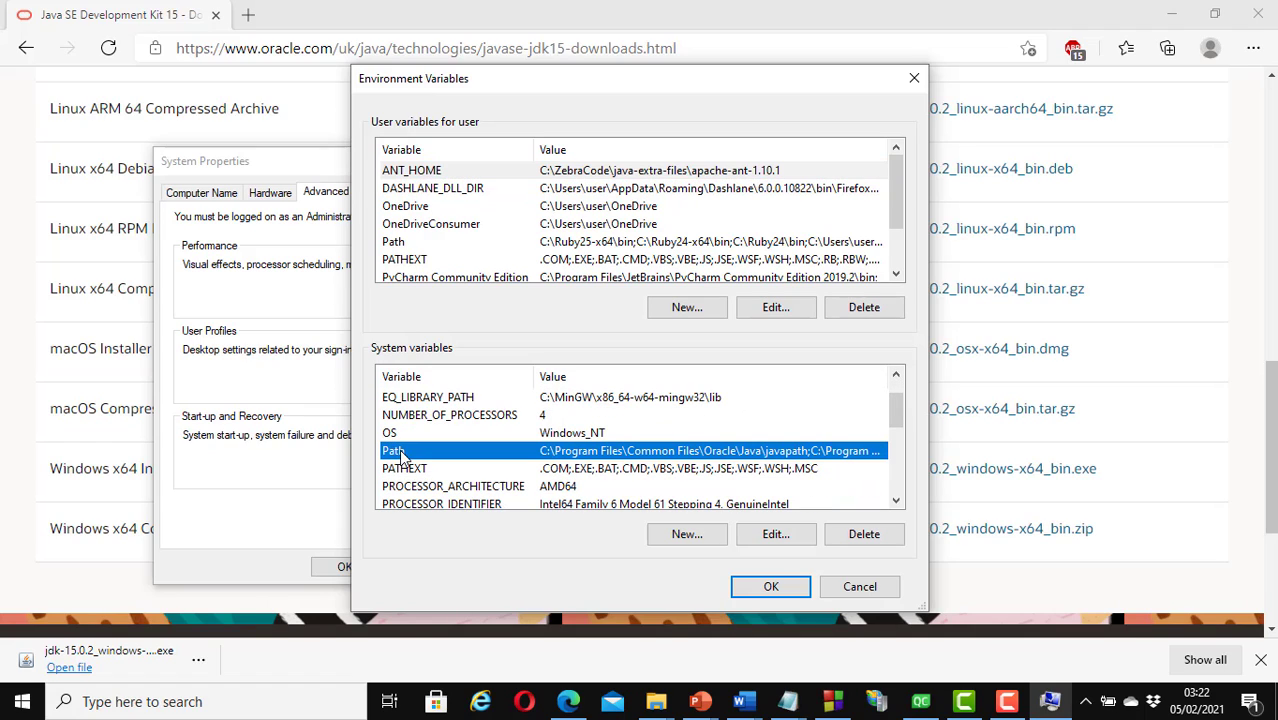
pyautogui.click(783, 538)
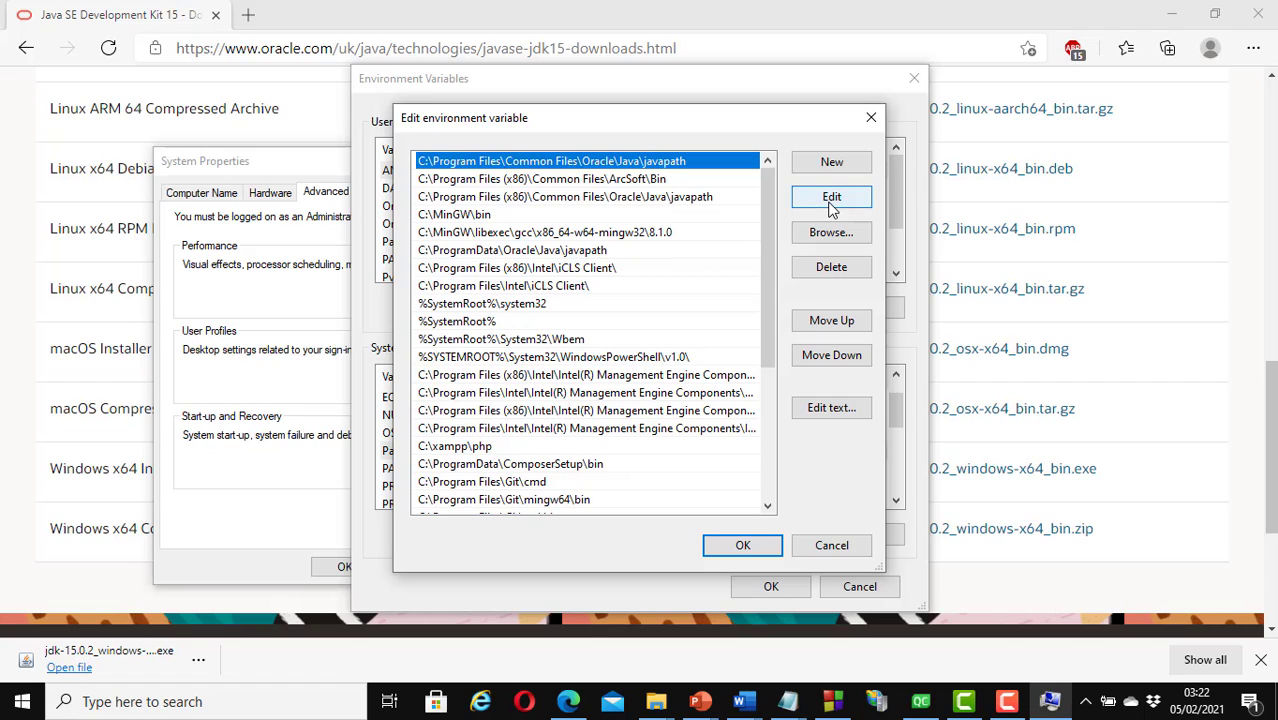
pyautogui.click(832, 163)
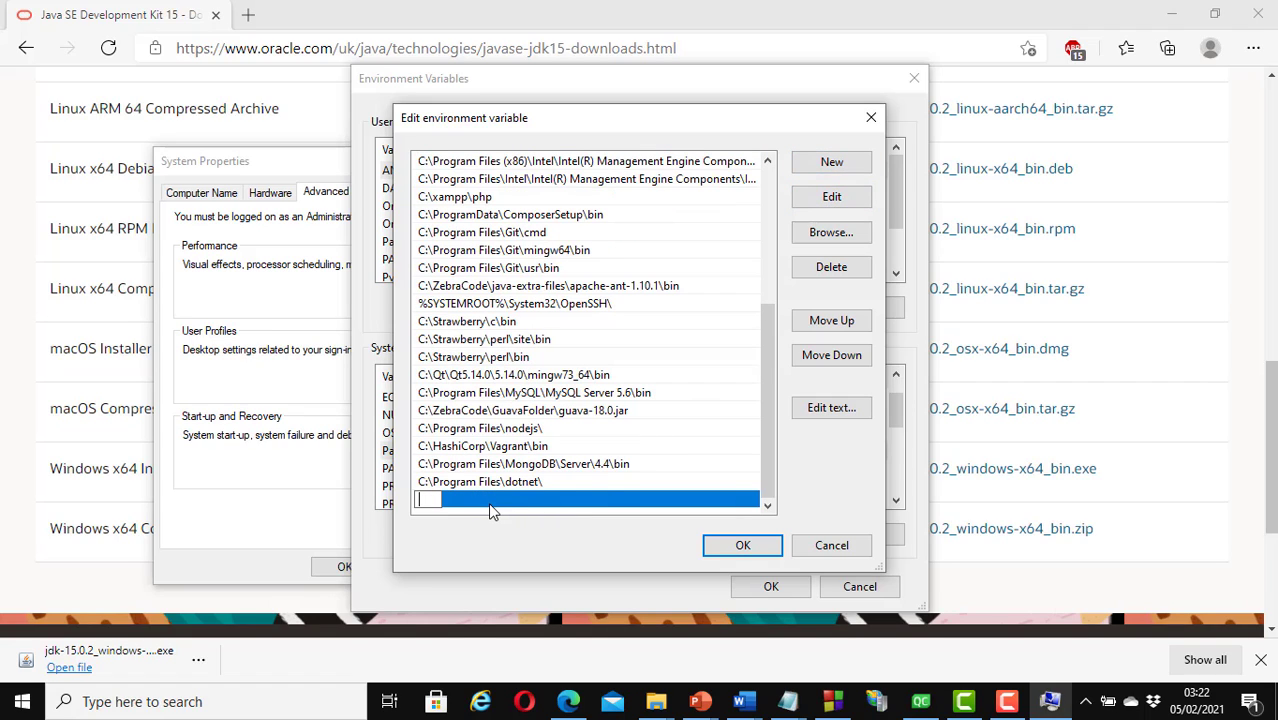
pyautogui.hotkey('ctrl', 'v')
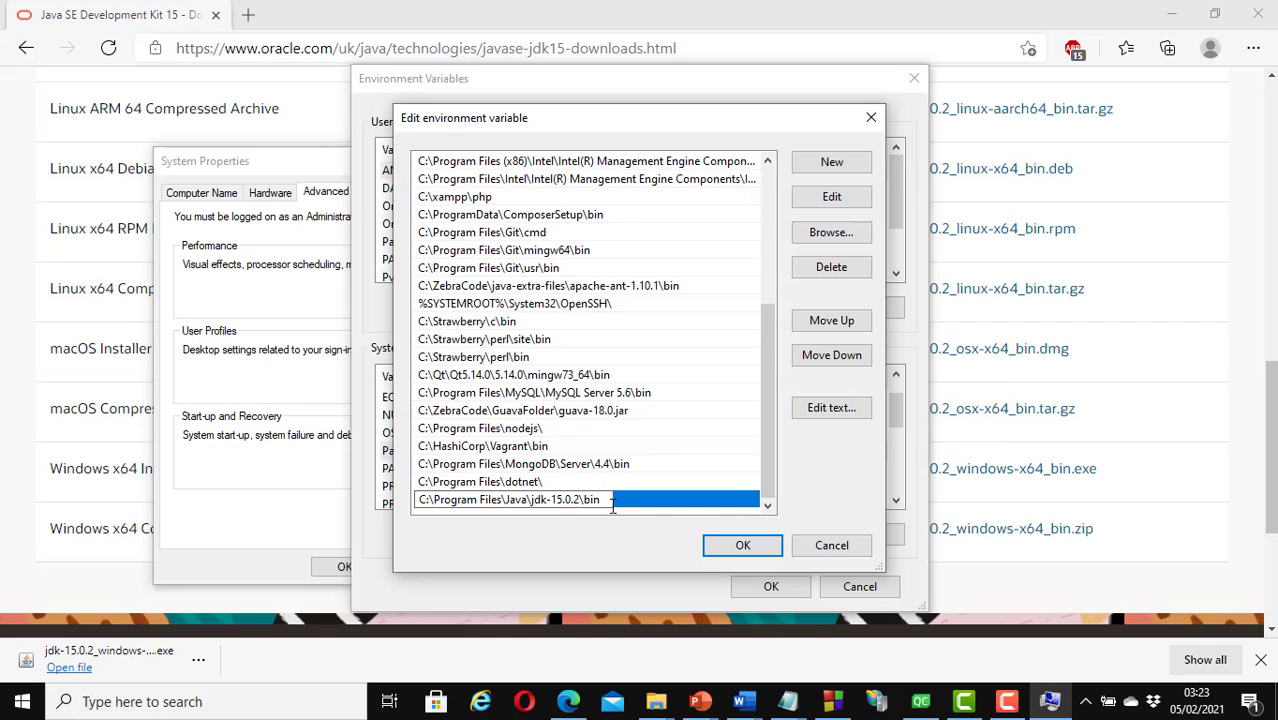
pyautogui.click(745, 548)
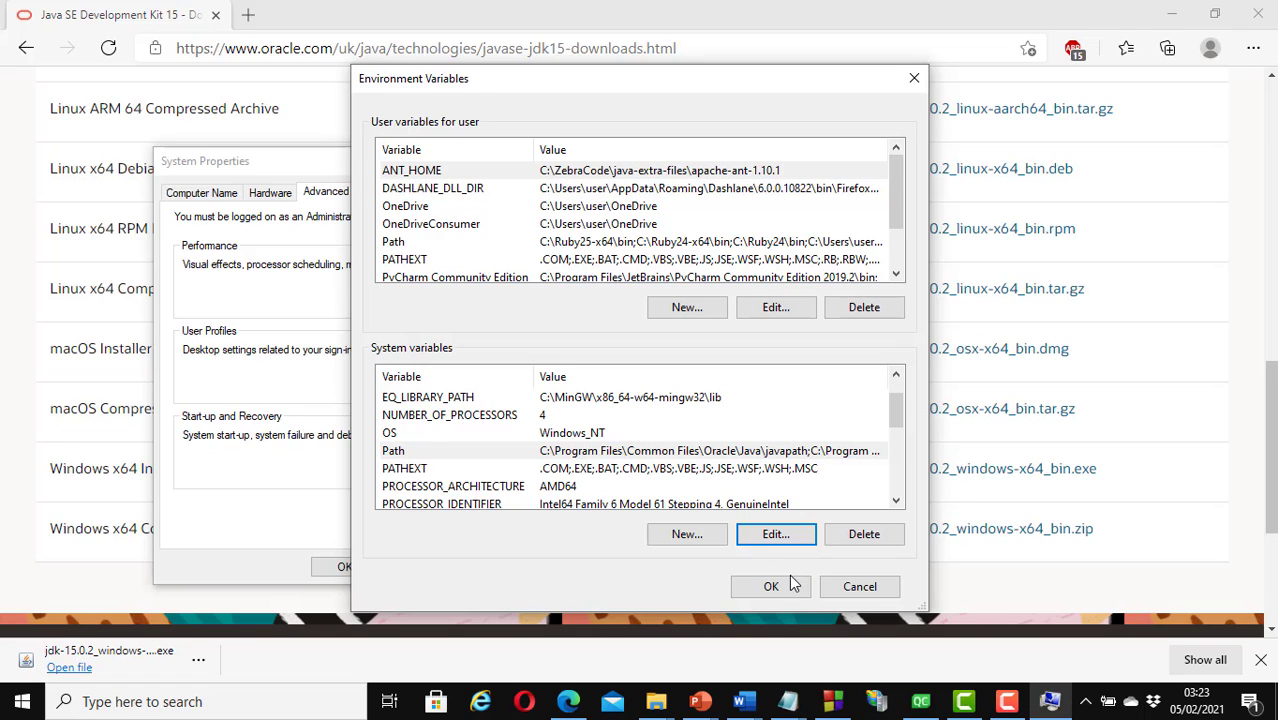
# Step: Confirm the Path change, create a JAVA_HOME system variable with the value C:\Program Files\Java\jdk-15.0.2, and apply it, closing the system properties
pyautogui.click(776, 588)
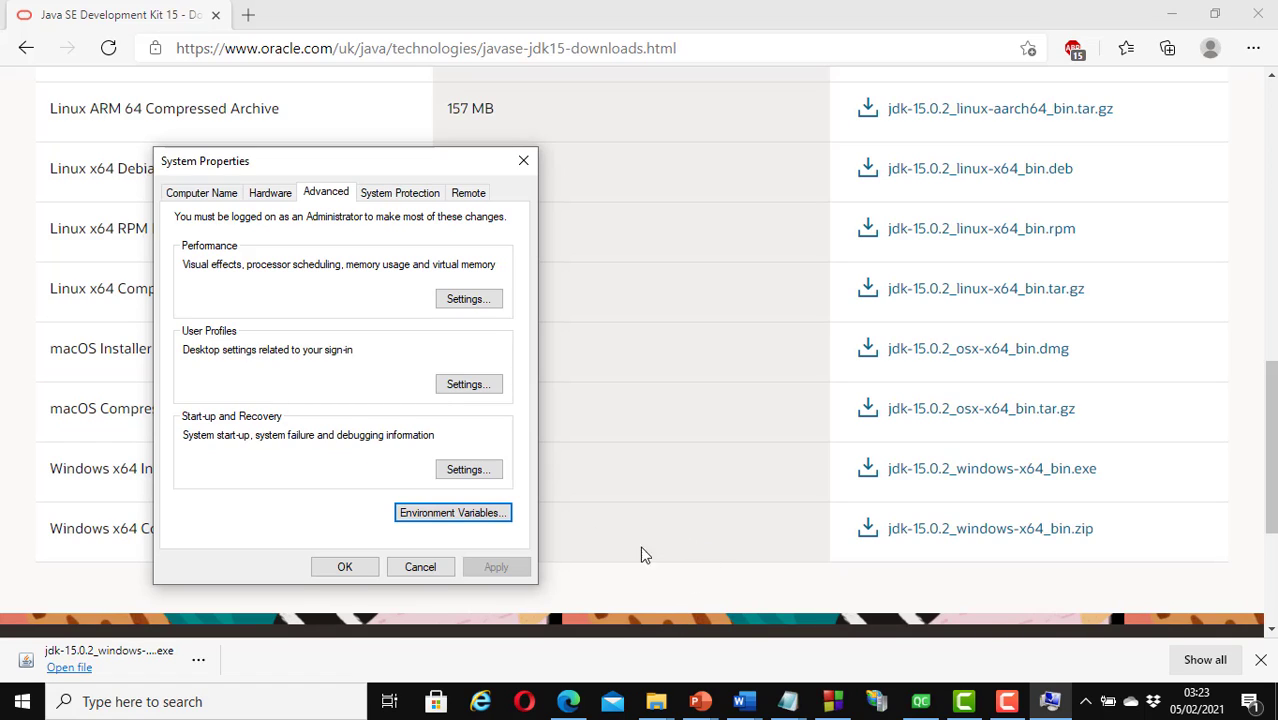
pyautogui.click(447, 524)
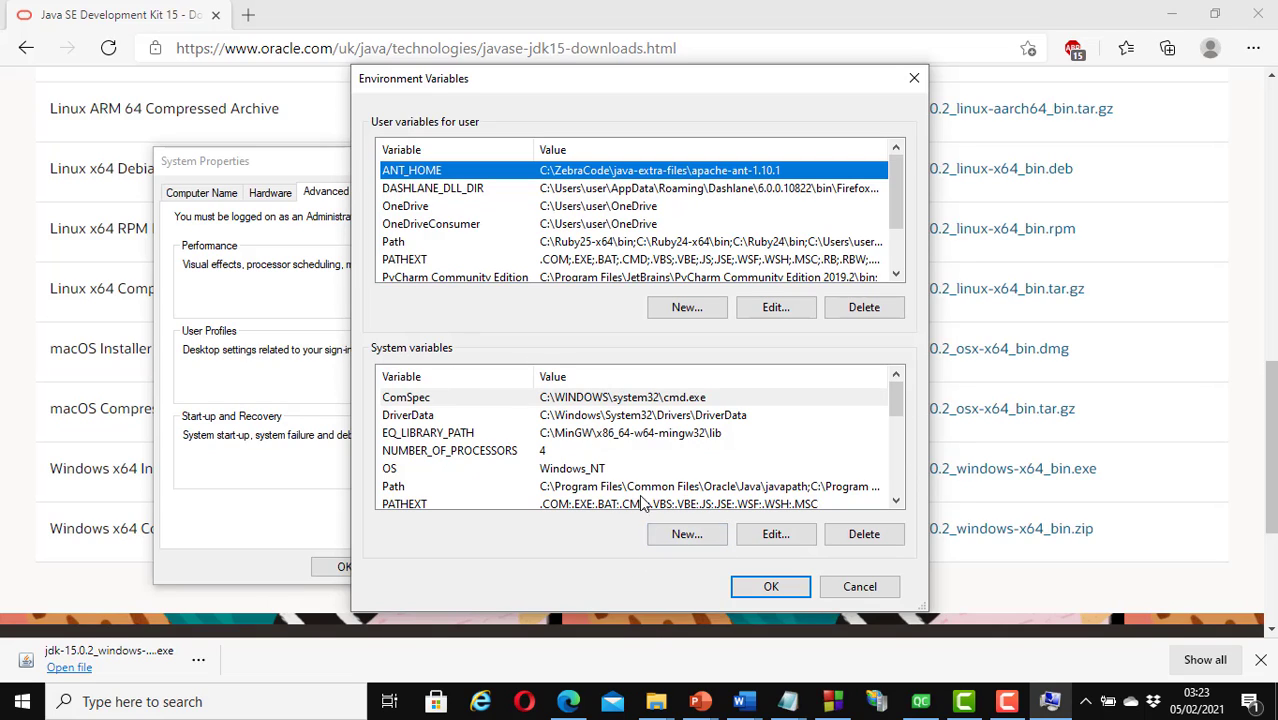
pyautogui.click(686, 536)
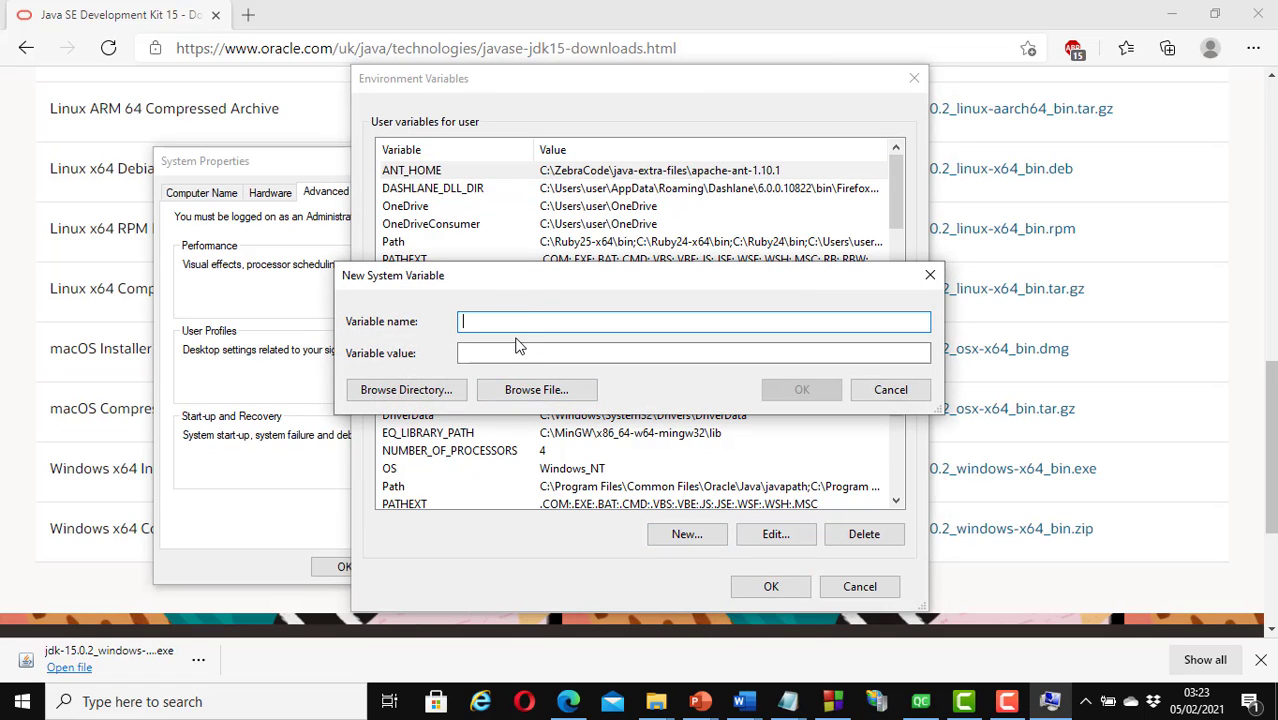
pyautogui.write('JAVA_HOME')
pyautogui.click(473, 356)
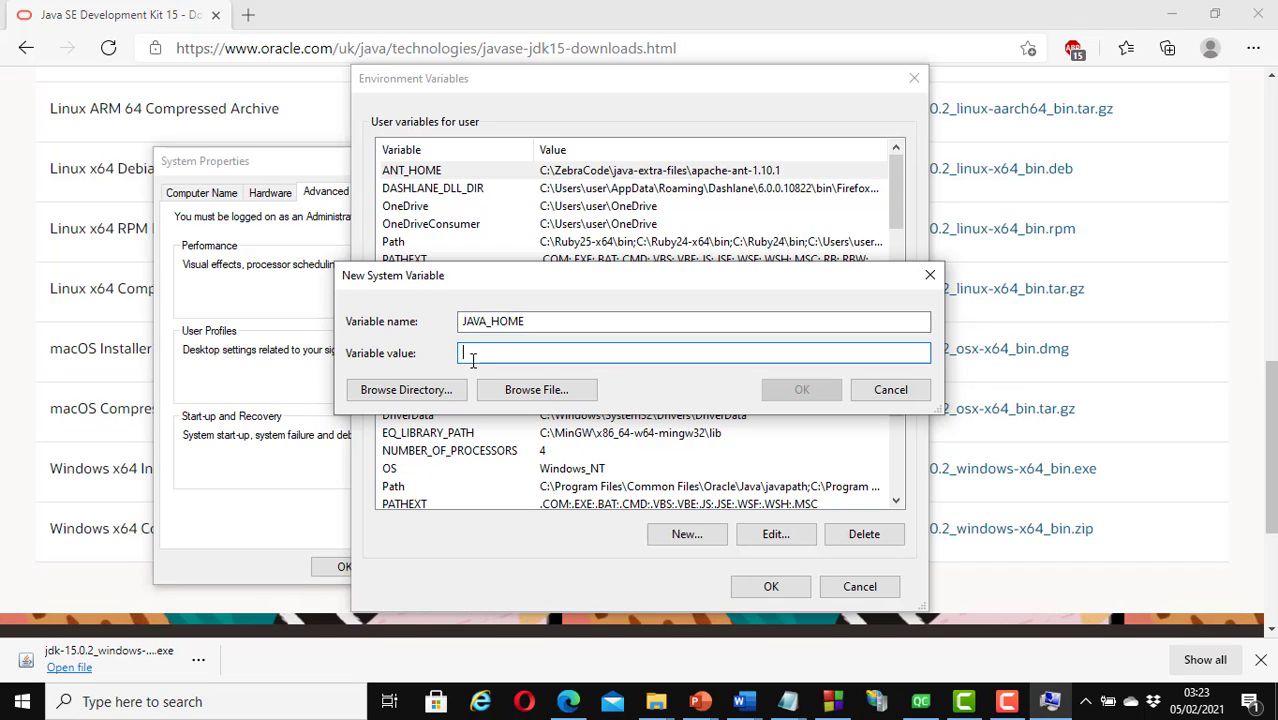
pyautogui.hotkey('ctrl', 'v')
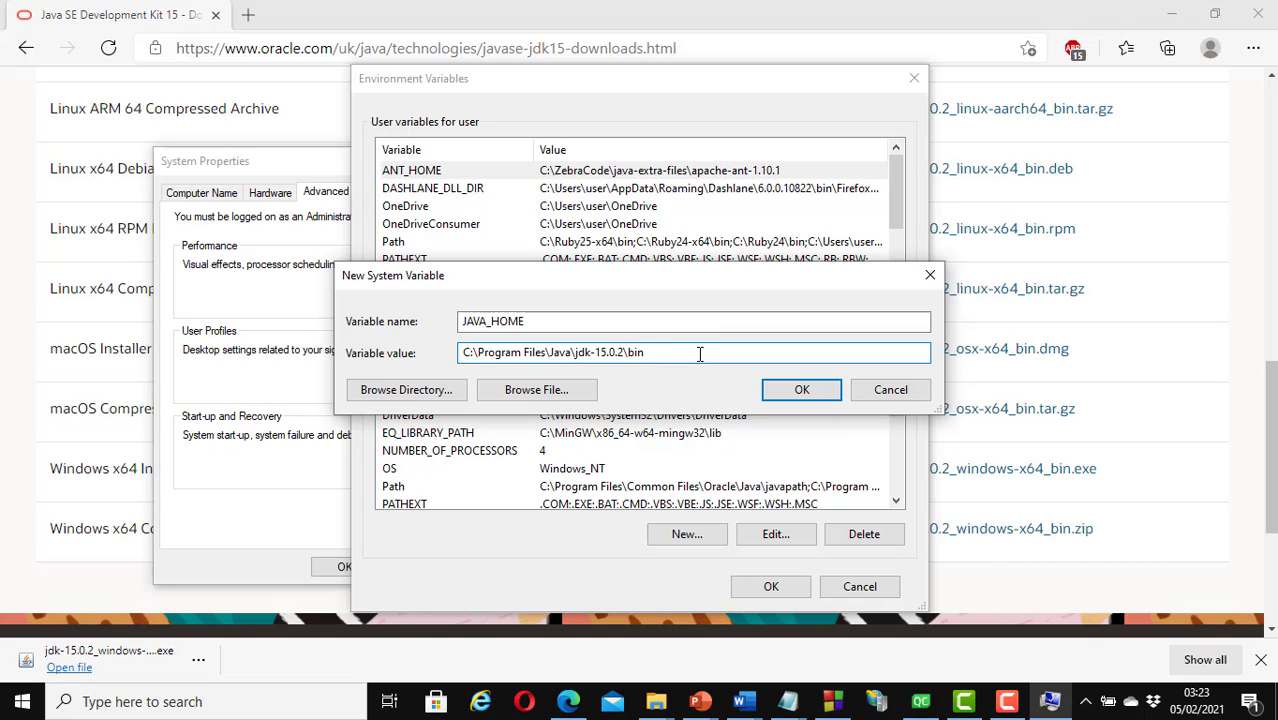
pyautogui.press('BackSpace')
pyautogui.press('BackSpace')
pyautogui.press('BackSpace')
pyautogui.press('BackSpace')
pyautogui.click(801, 391)
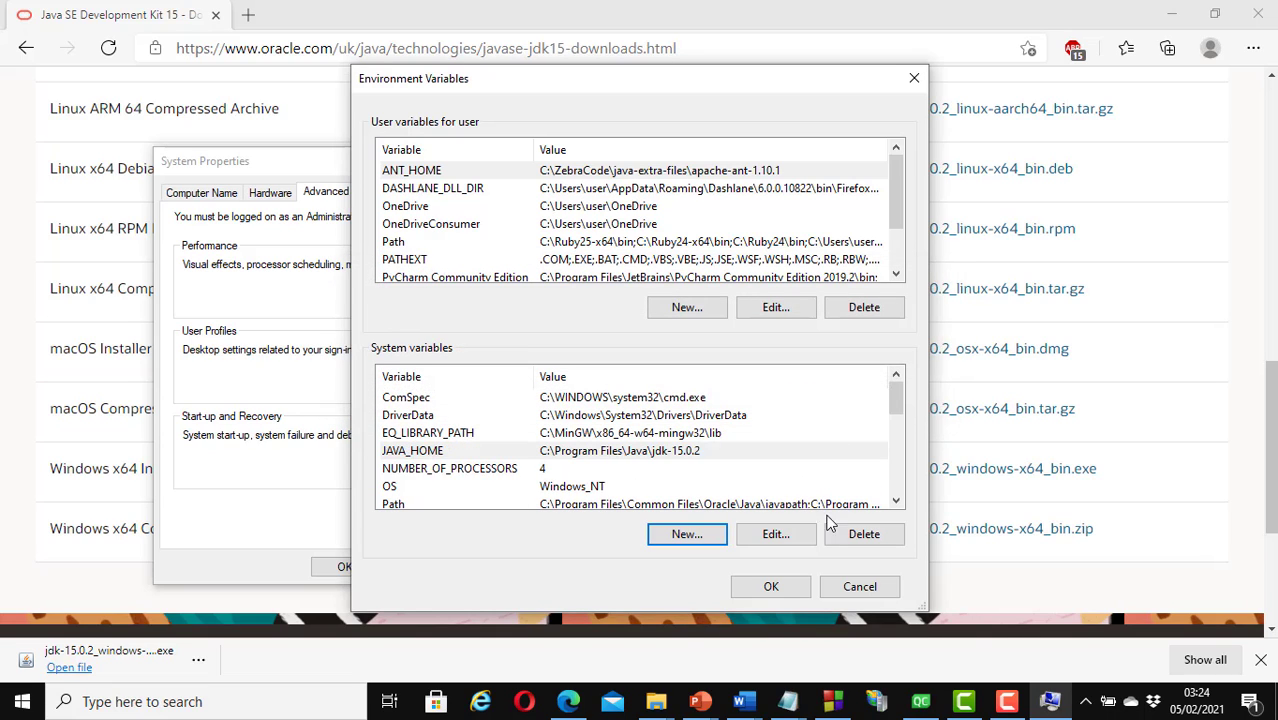
pyautogui.click(772, 588)
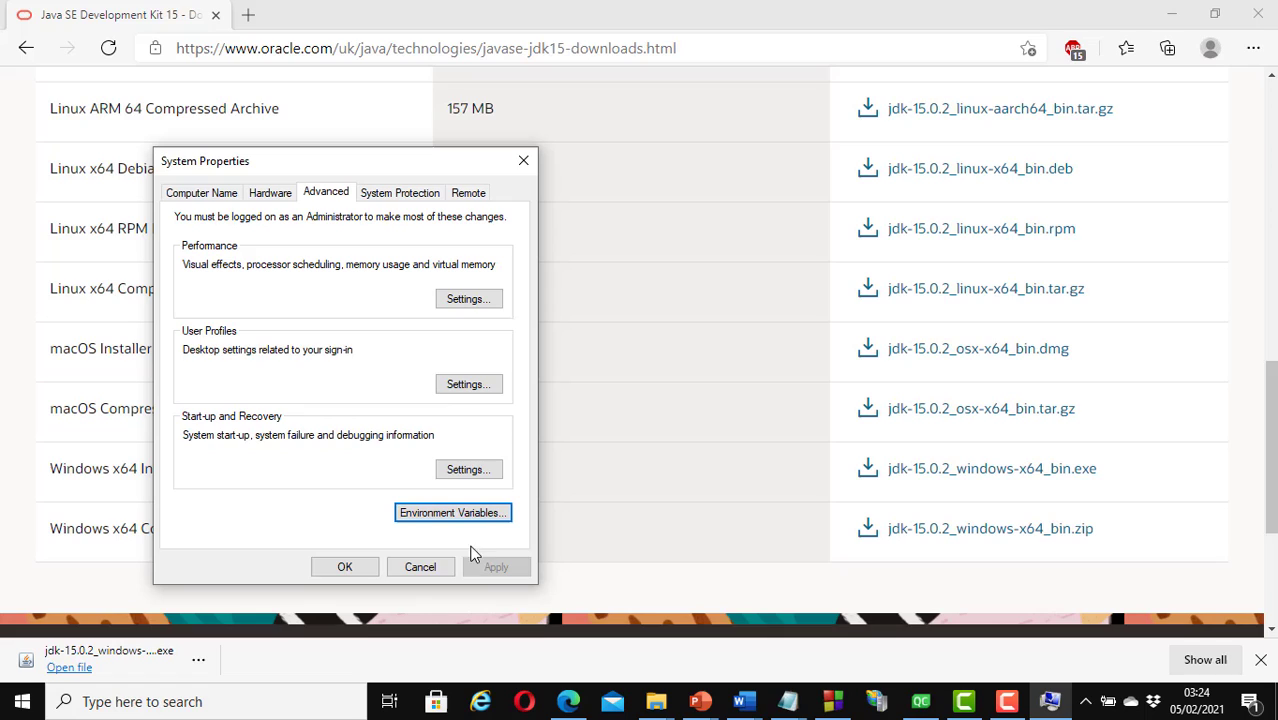
pyautogui.click(357, 568)
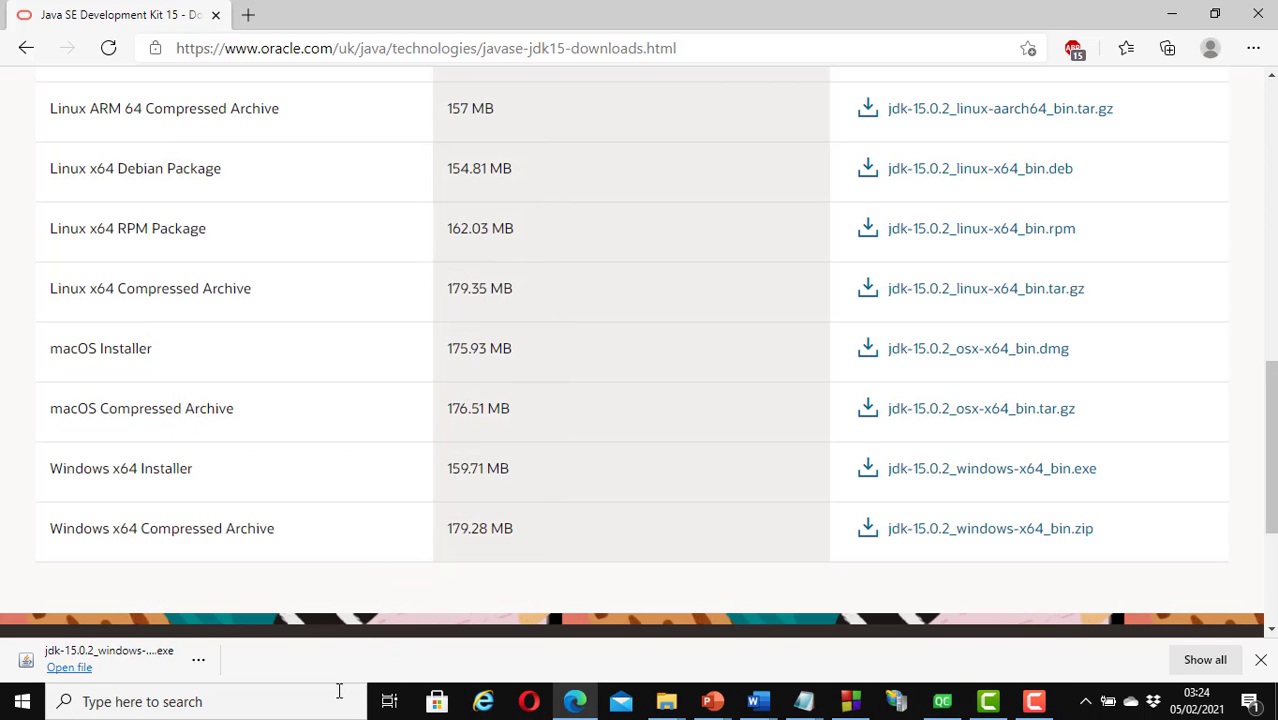
# Step: Open Command Prompt and check the installed Java runtime and compiler versions with java -version and javac -version
pyautogui.click(249, 712)
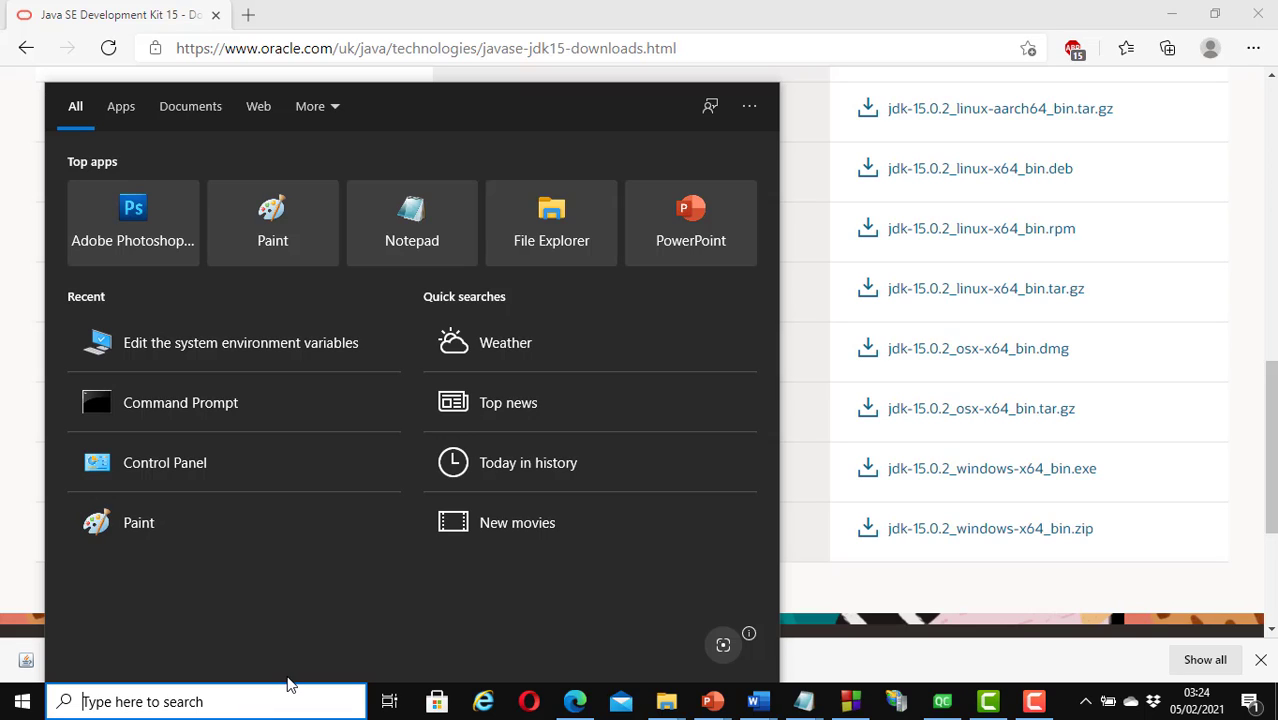
pyautogui.write('cmd')
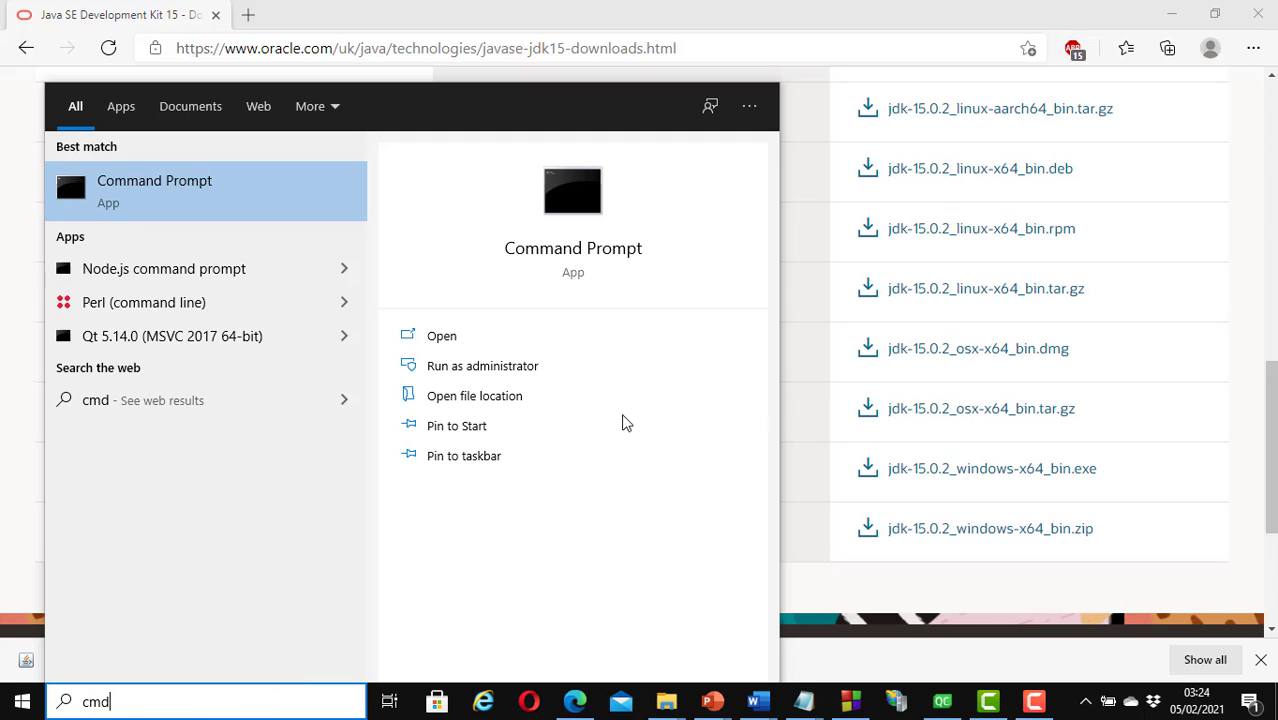
pyautogui.click(590, 252)
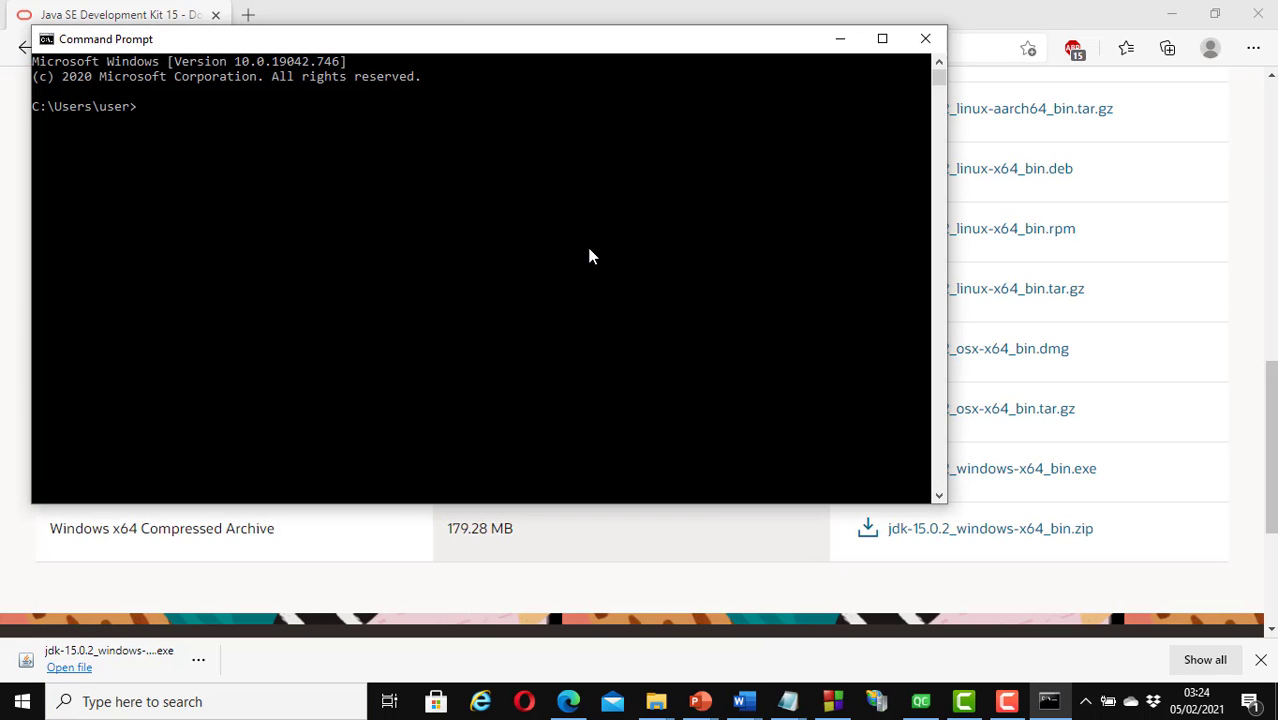
pyautogui.write('java -version')
pyautogui.press('Return')
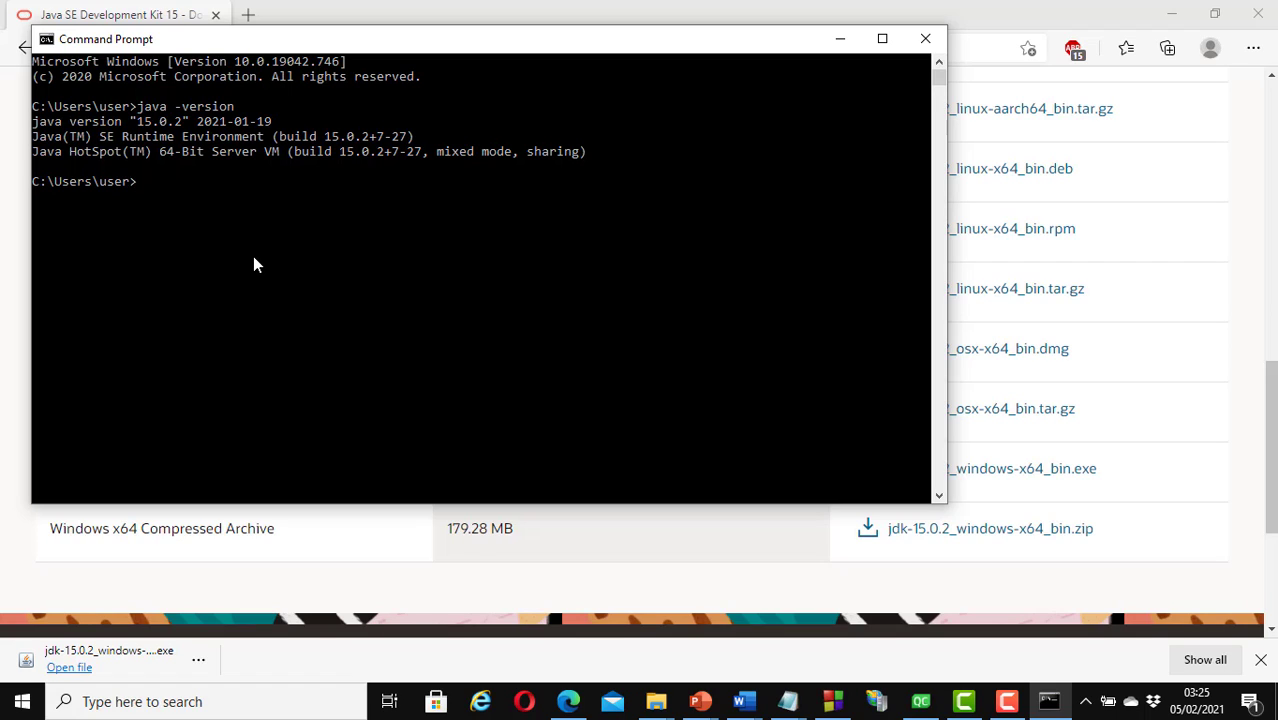
pyautogui.write('javac -version')
pyautogui.press('Return')
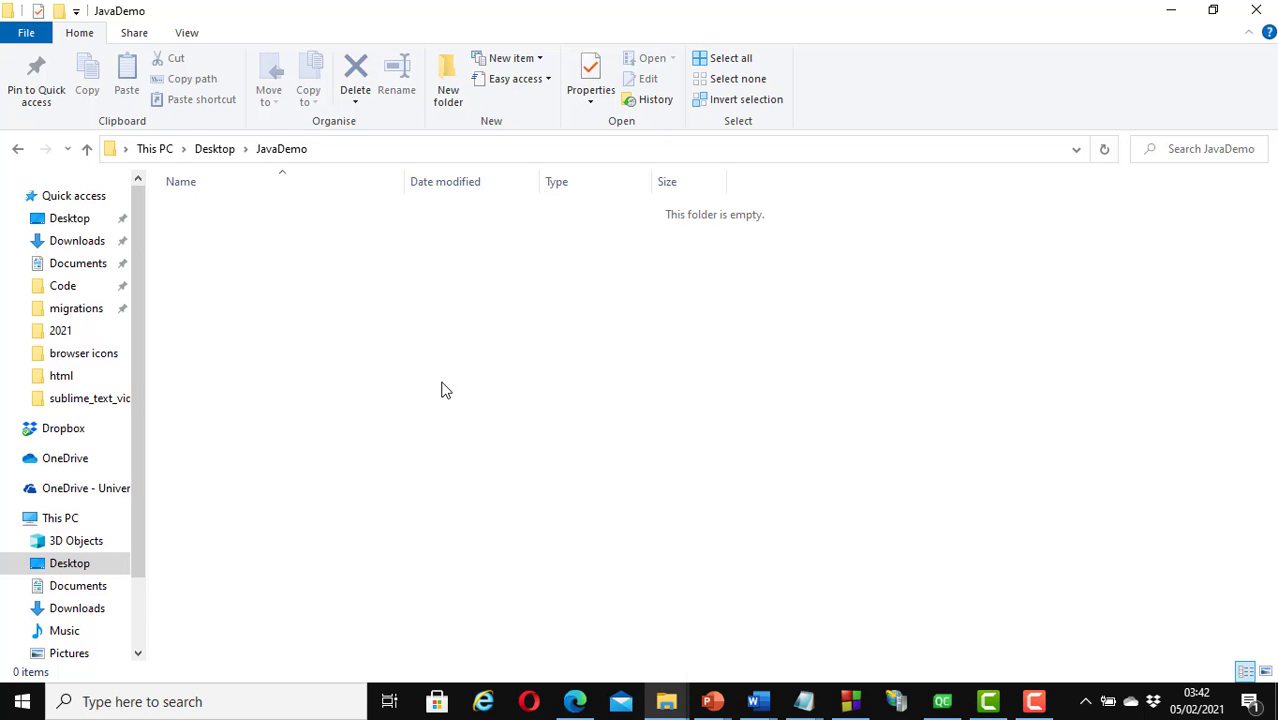
# Step: Open a new Command Prompt, launch Notepad from it with the notepad command, and move the Notepad window aside
pyautogui.click(259, 711)
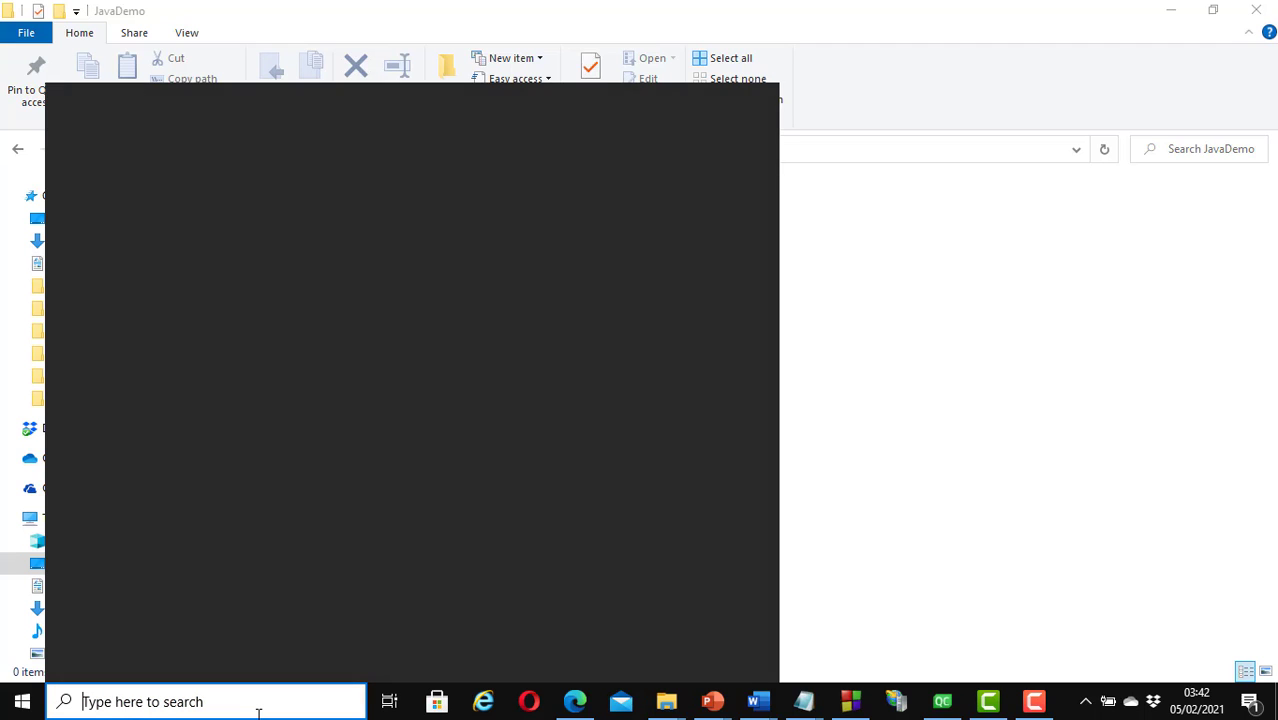
pyautogui.write('cmd')
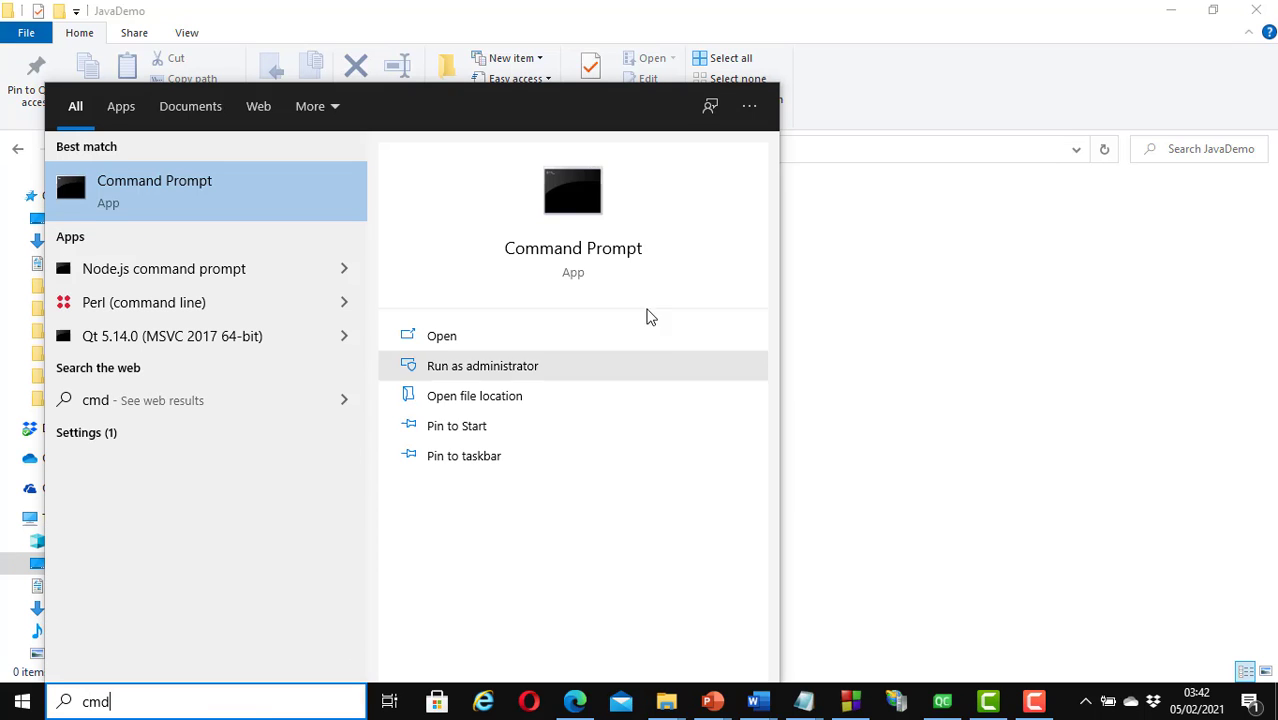
pyautogui.click(587, 258)
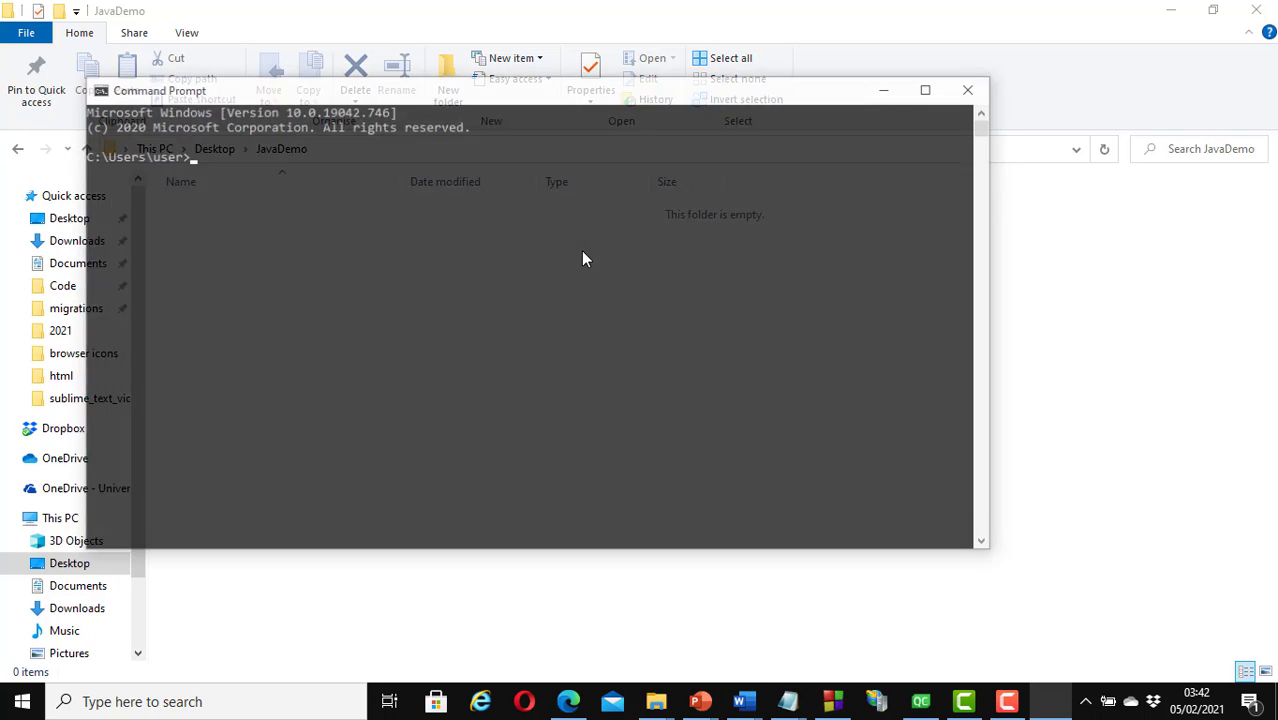
pyautogui.write('n')
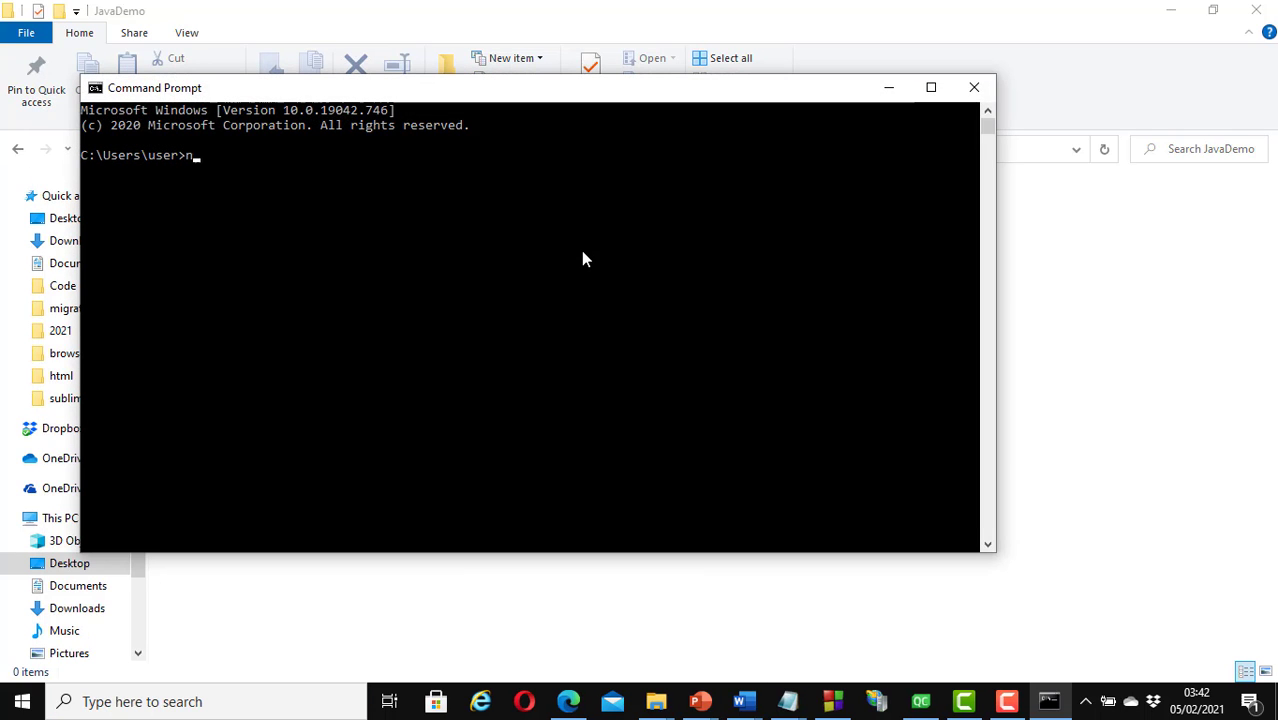
pyautogui.write('otepad')
pyautogui.press('Return')
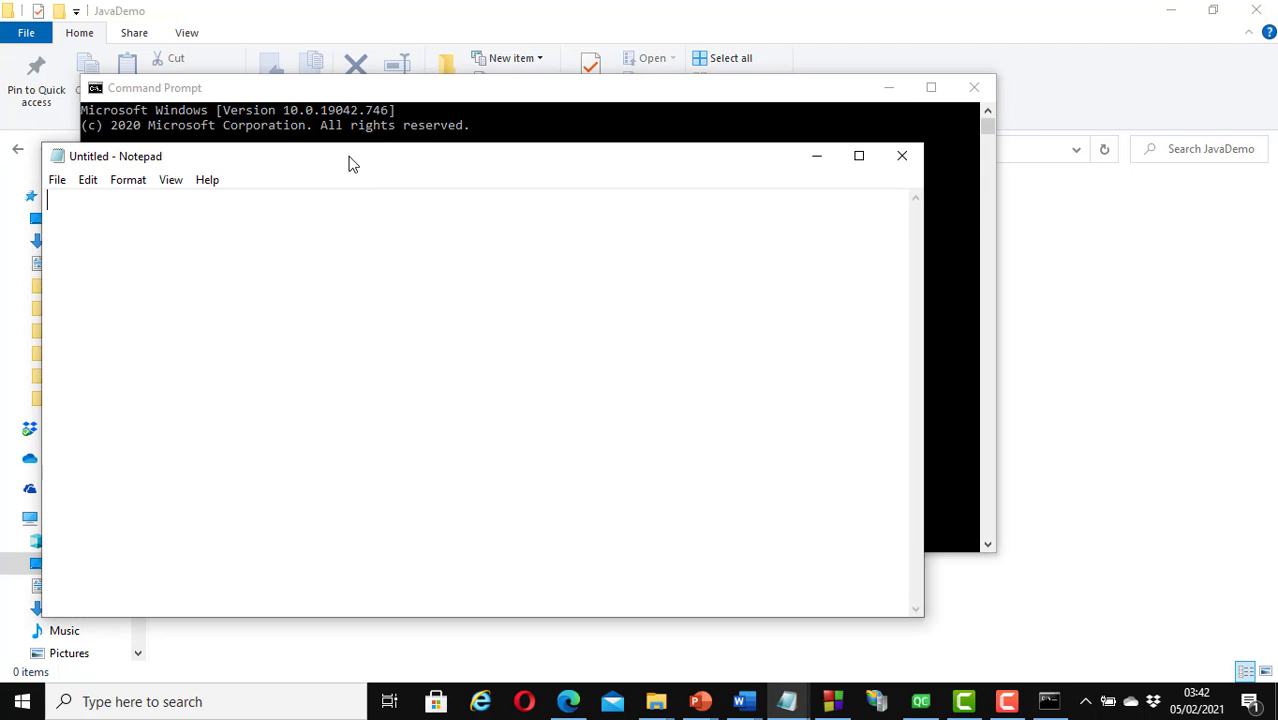
pyautogui.moveTo(342, 163); pyautogui.dragTo(605, 165)
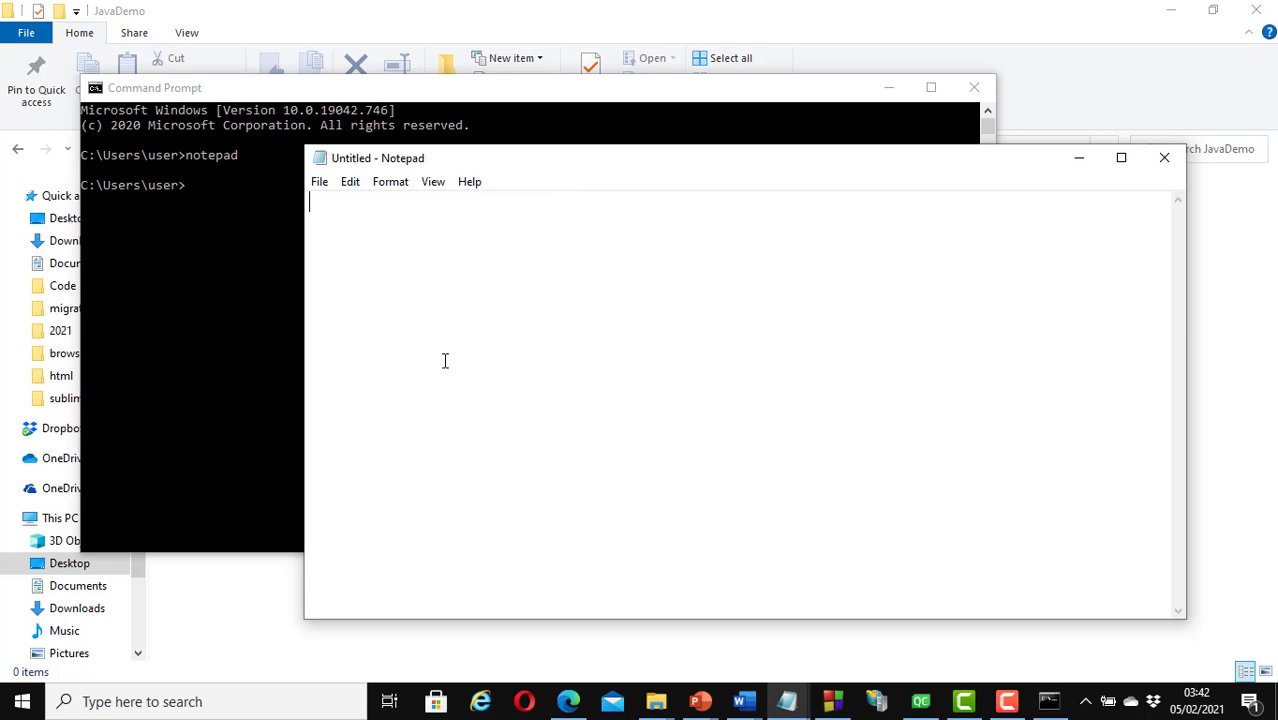
# Step: Write an empty public class named Book, with blank lines between its opening and closing braces
pyautogui.write('public ')
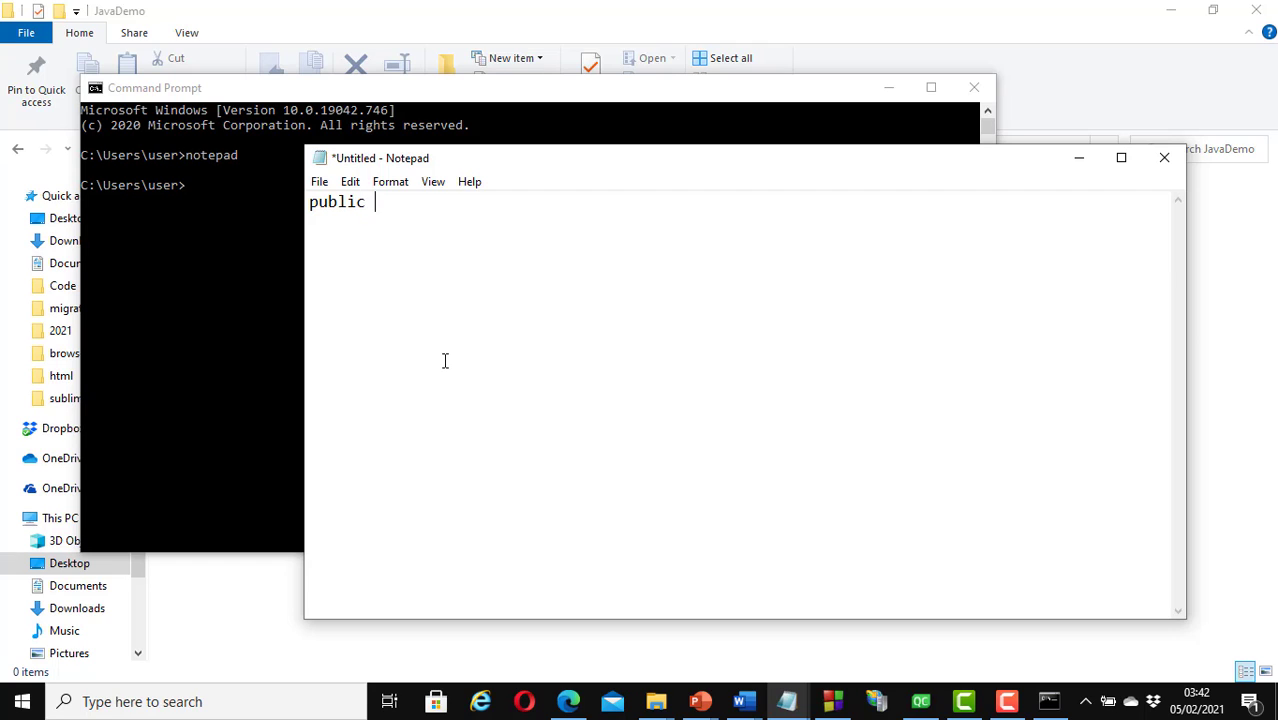
pyautogui.write('class Book{}')
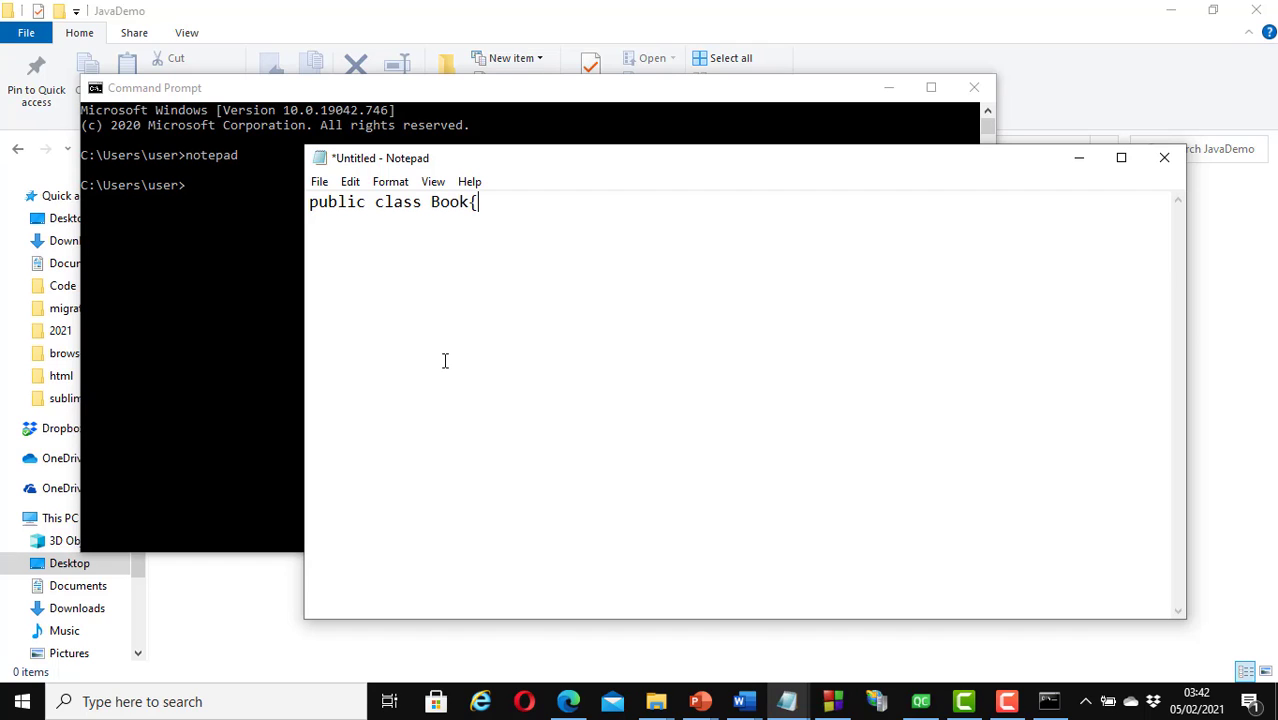
pyautogui.press('Left')
pyautogui.press('Return')
pyautogui.press('Return')
pyautogui.press('Return')
pyautogui.press('Return')
pyautogui.press('Return')
pyautogui.press('Return')
pyautogui.press('Up')
pyautogui.press('Up')
pyautogui.press('Up')
pyautogui.press('Up')
# Step: Add a public static void main(String[] args) method inside the Book class, with blank lines in its body
pyautogui.write('public stati')
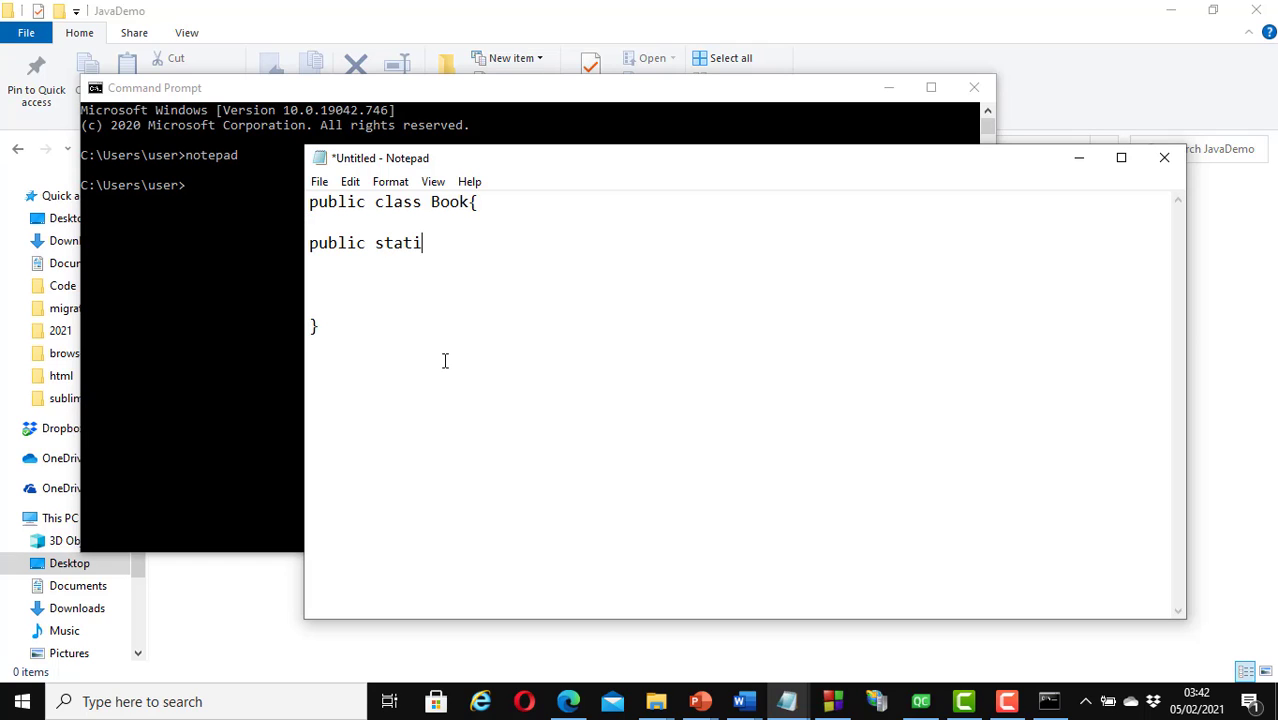
pyautogui.write('c void main')
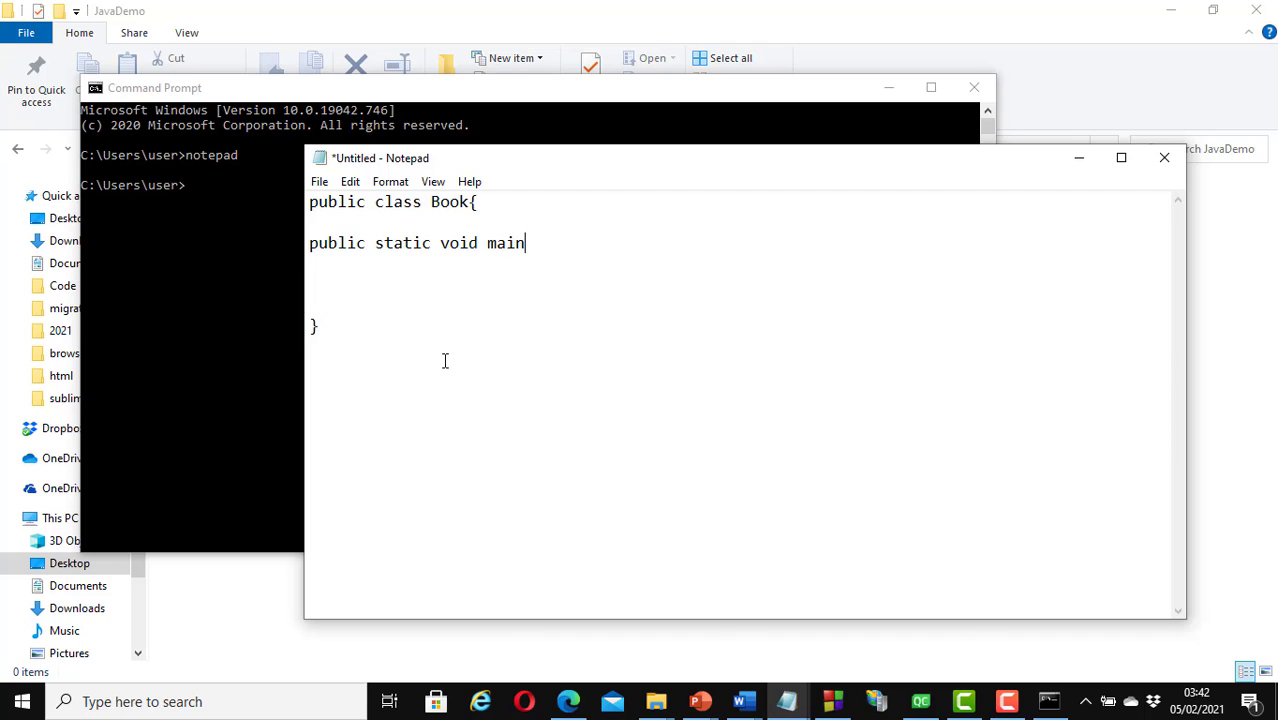
pyautogui.write('(){}')
pyautogui.press('Left')
pyautogui.press('Left')
pyautogui.press('Left')
pyautogui.write('String[] a')
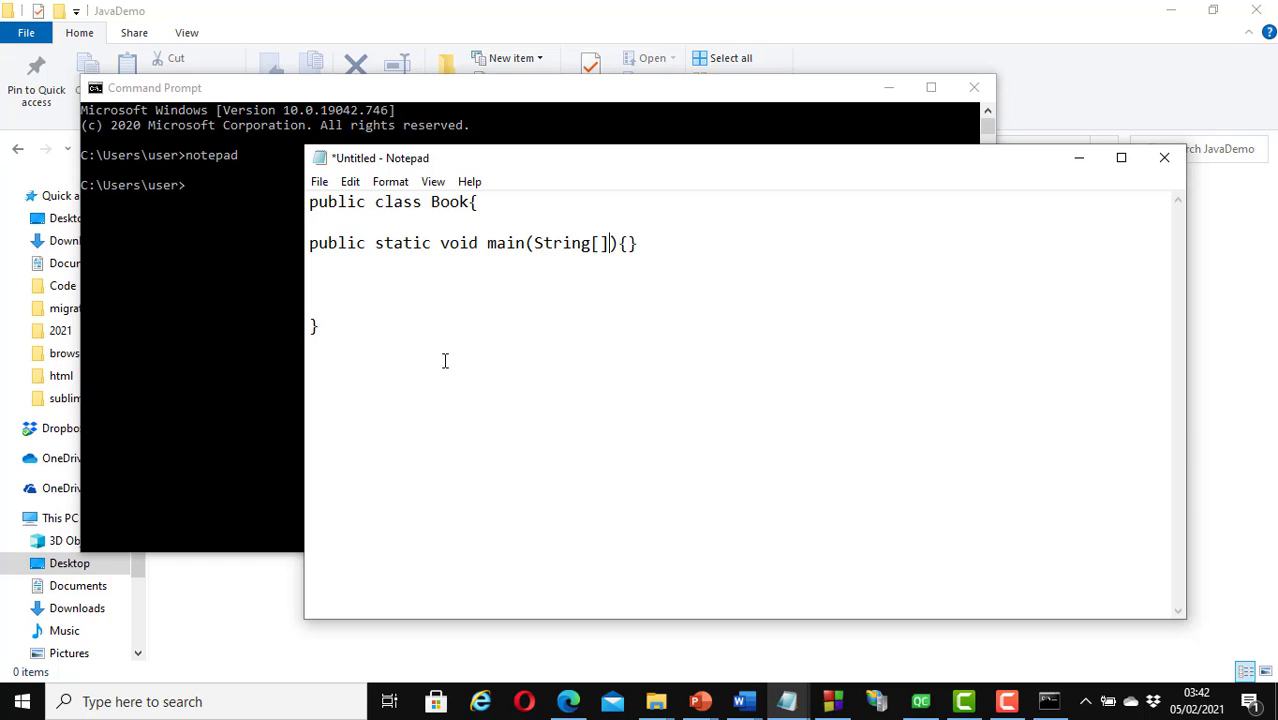
pyautogui.write('rgs')
pyautogui.press('Right')
pyautogui.press('Return')
pyautogui.press('Return')
pyautogui.press('Return')
pyautogui.press('Return')
pyautogui.press('Return')
pyautogui.press('Return')
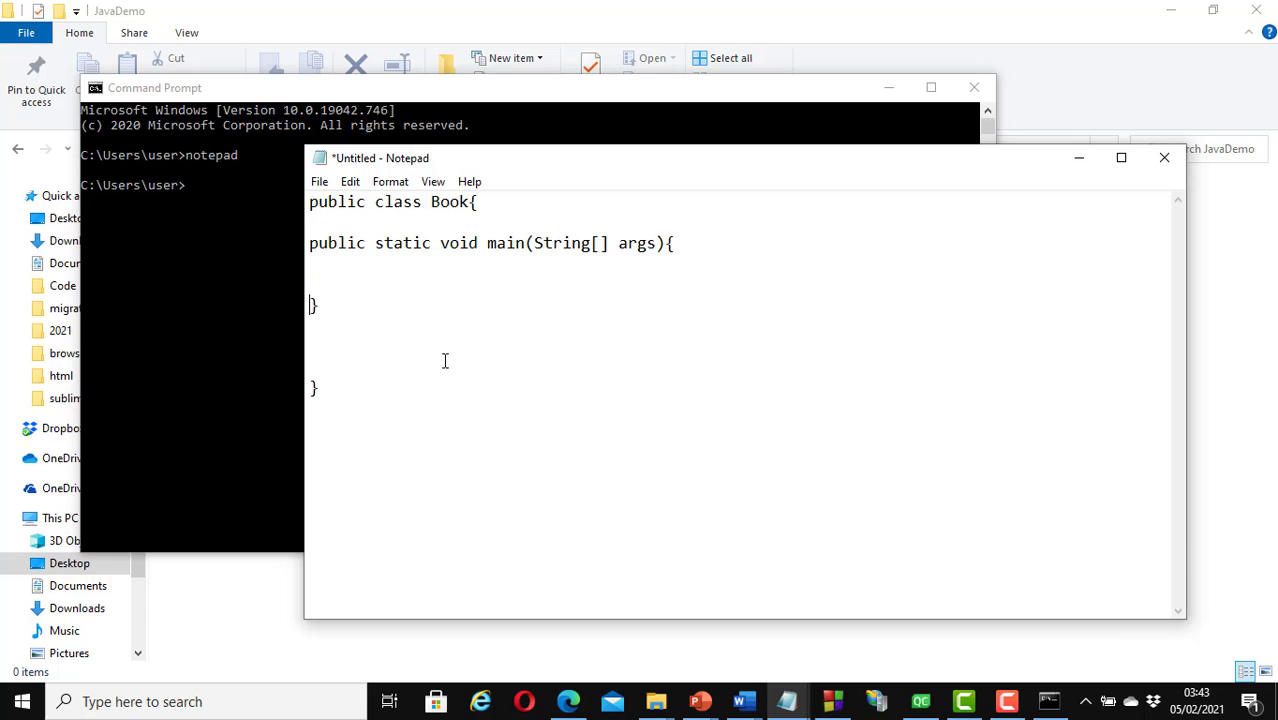
# Step: Delete the blank lines between the closing braces of the main method and the Book class
pyautogui.press('Down')
pyautogui.press('Down')
pyautogui.press('Down')
pyautogui.press('BackSpace')
pyautogui.press('BackSpace')
pyautogui.press('BackSpace')
# Step: Add the statement System.out.println("Hello World!"); to the body of the main method
pyautogui.press('Up')
pyautogui.press('Up')
pyautogui.press('Up')
pyautogui.press('Up')
pyautogui.write('System.out')
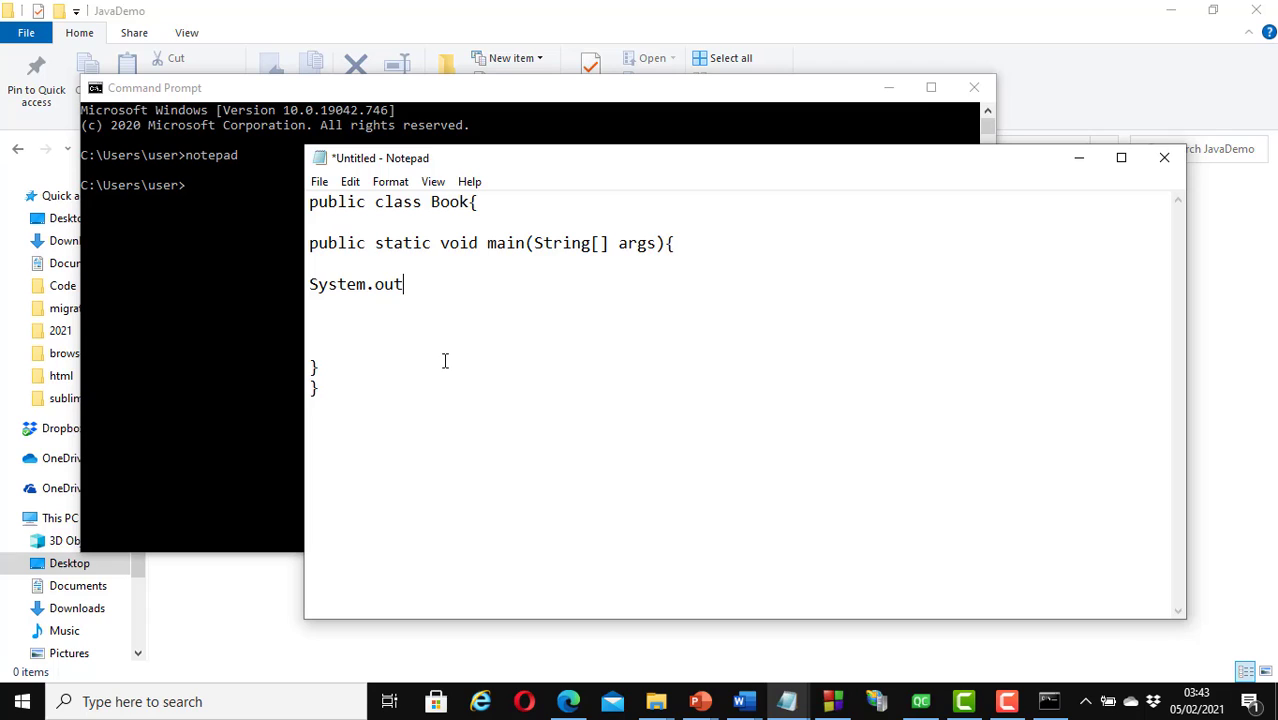
pyautogui.write('.println();')
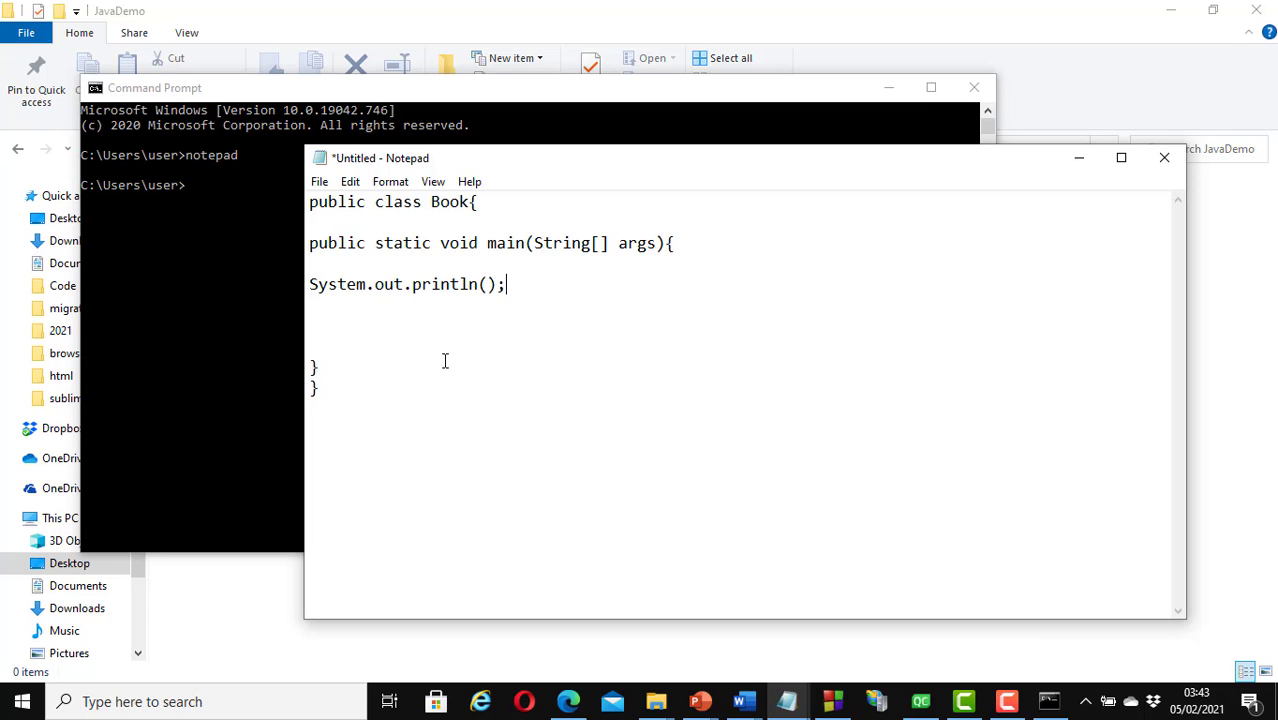
pyautogui.press('Left')
pyautogui.press('Left')
pyautogui.write('""')
pyautogui.press('Left')
pyautogui.write('Hello ')
pyautogui.write('World')
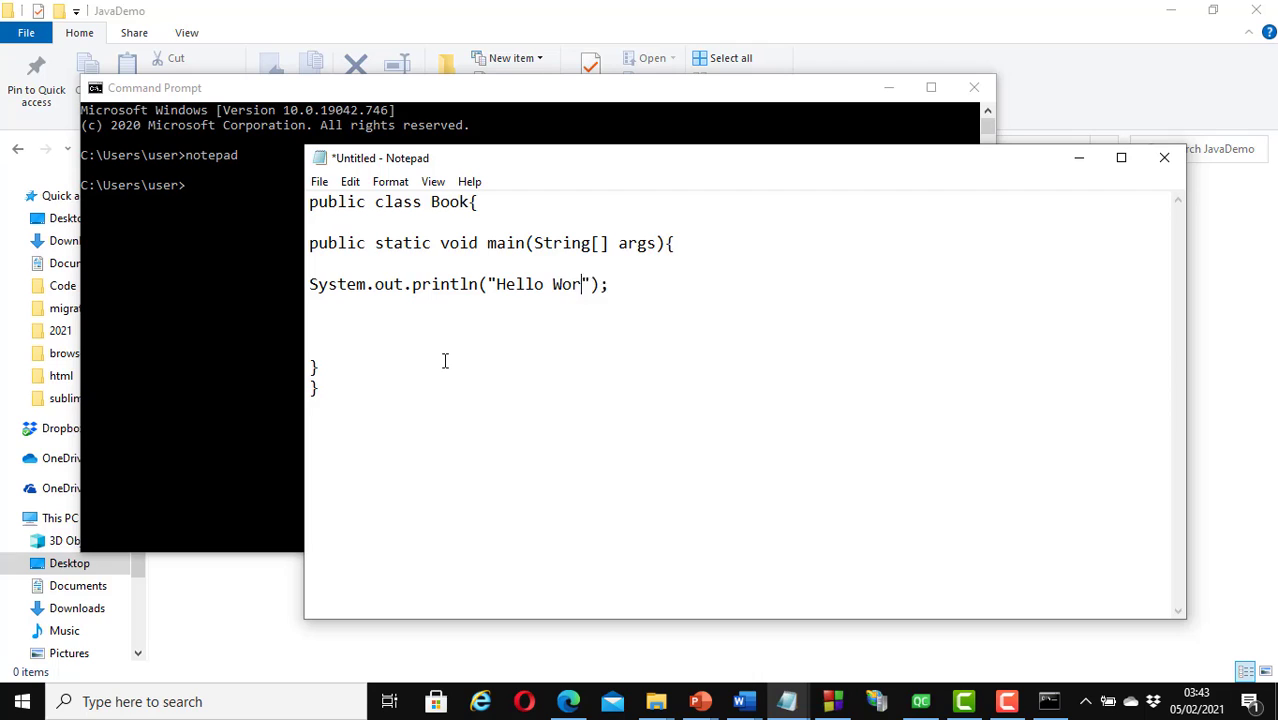
pyautogui.write('!')
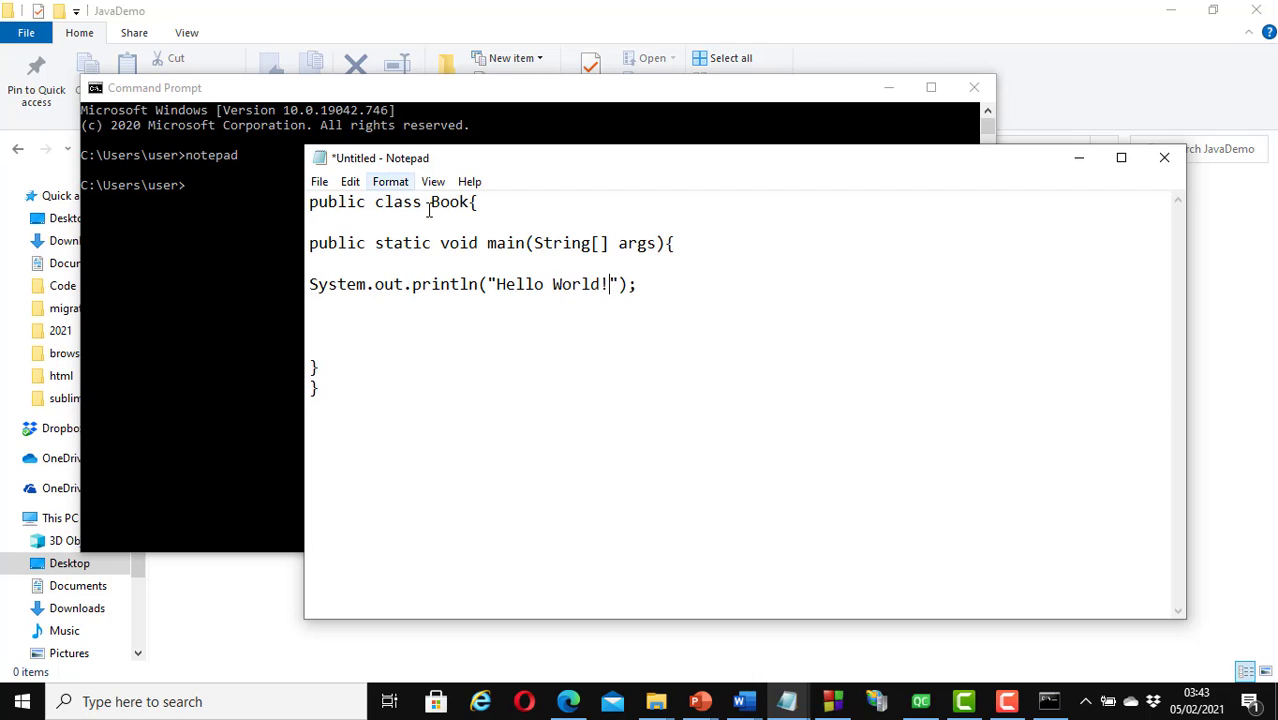
# Step: Save the code as Book.java in the Desktop\JavaDemo folder with the All Files type, and close the Command Prompt window
pyautogui.click(319, 181)
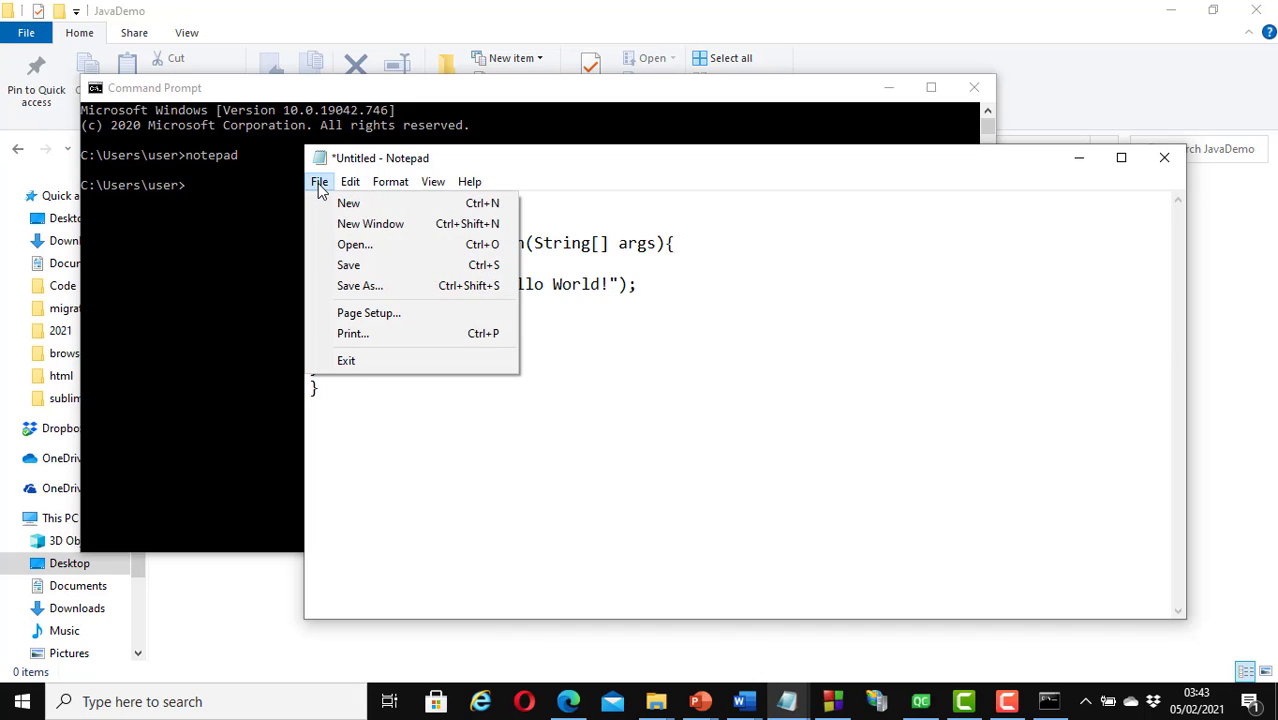
pyautogui.click(395, 289)
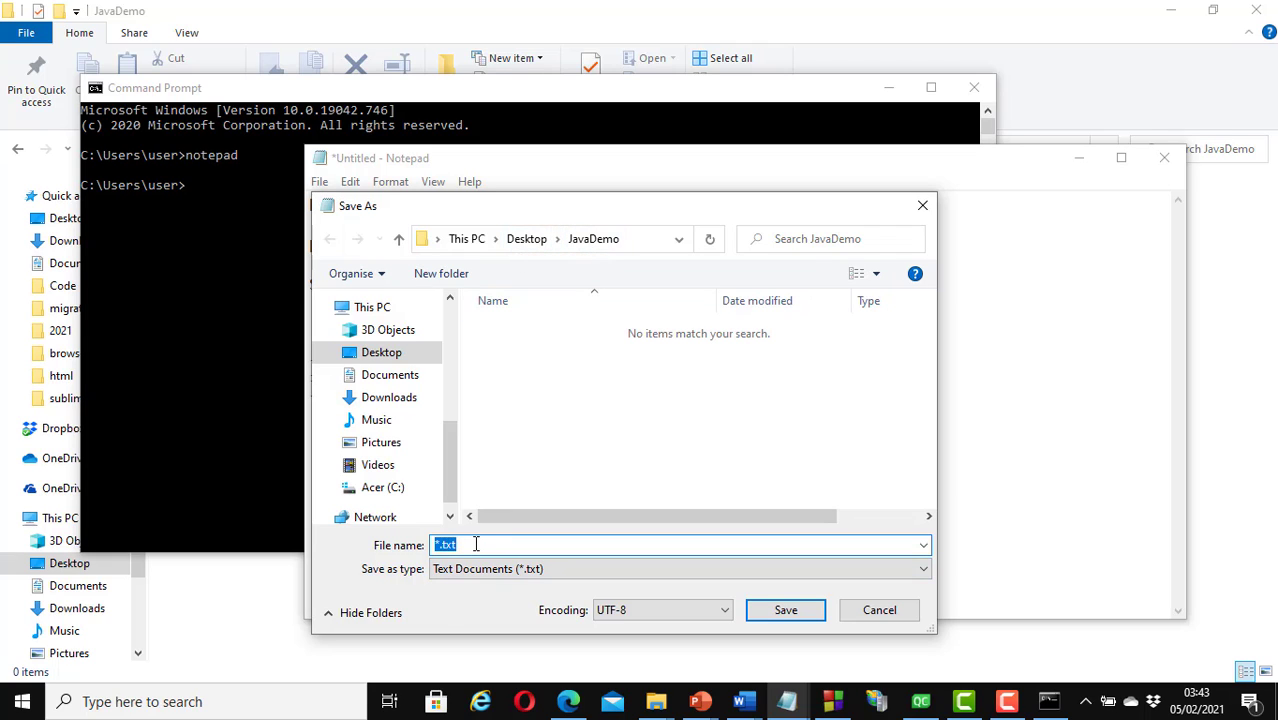
pyautogui.write('Book.java')
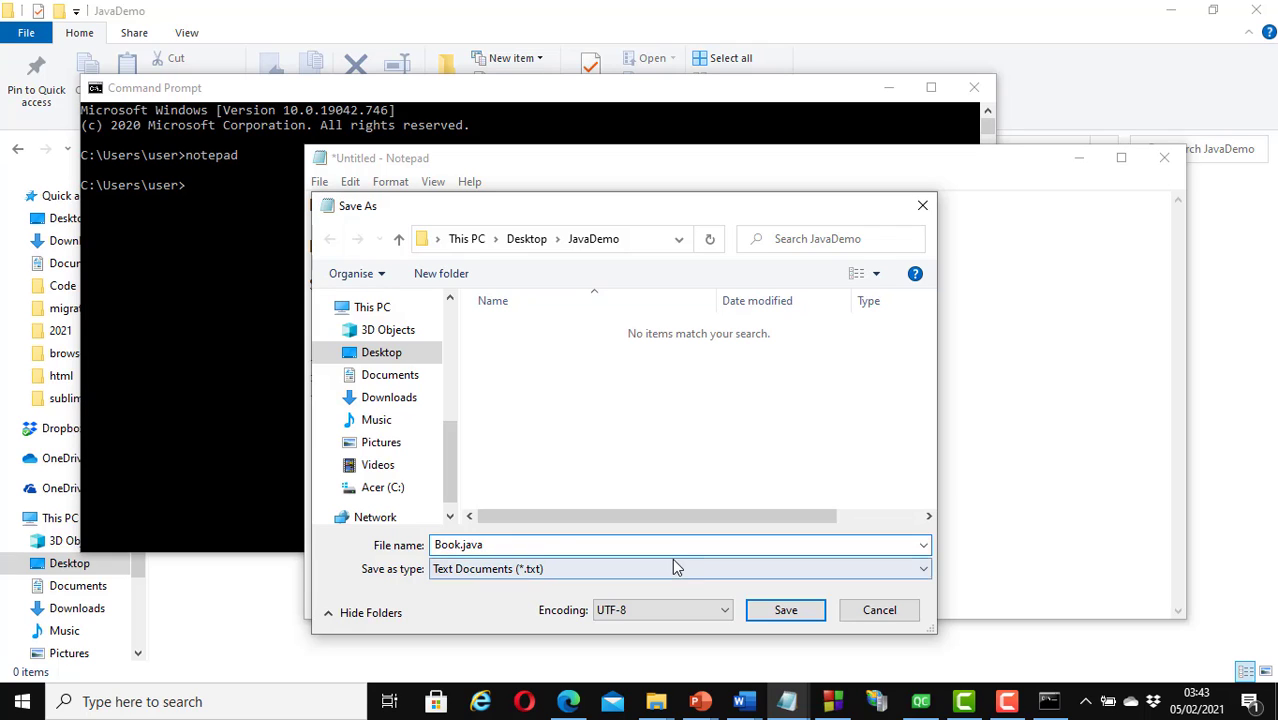
pyautogui.click(923, 570)
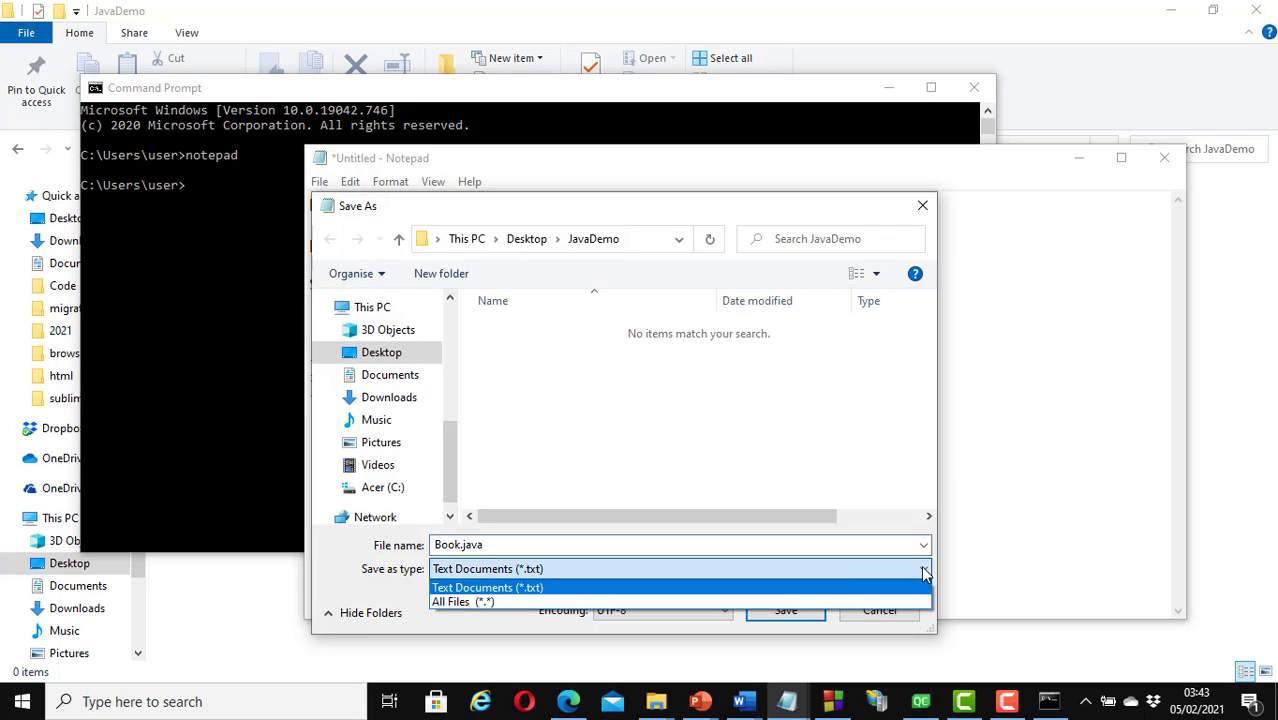
pyautogui.click(522, 602)
pyautogui.click(785, 610)
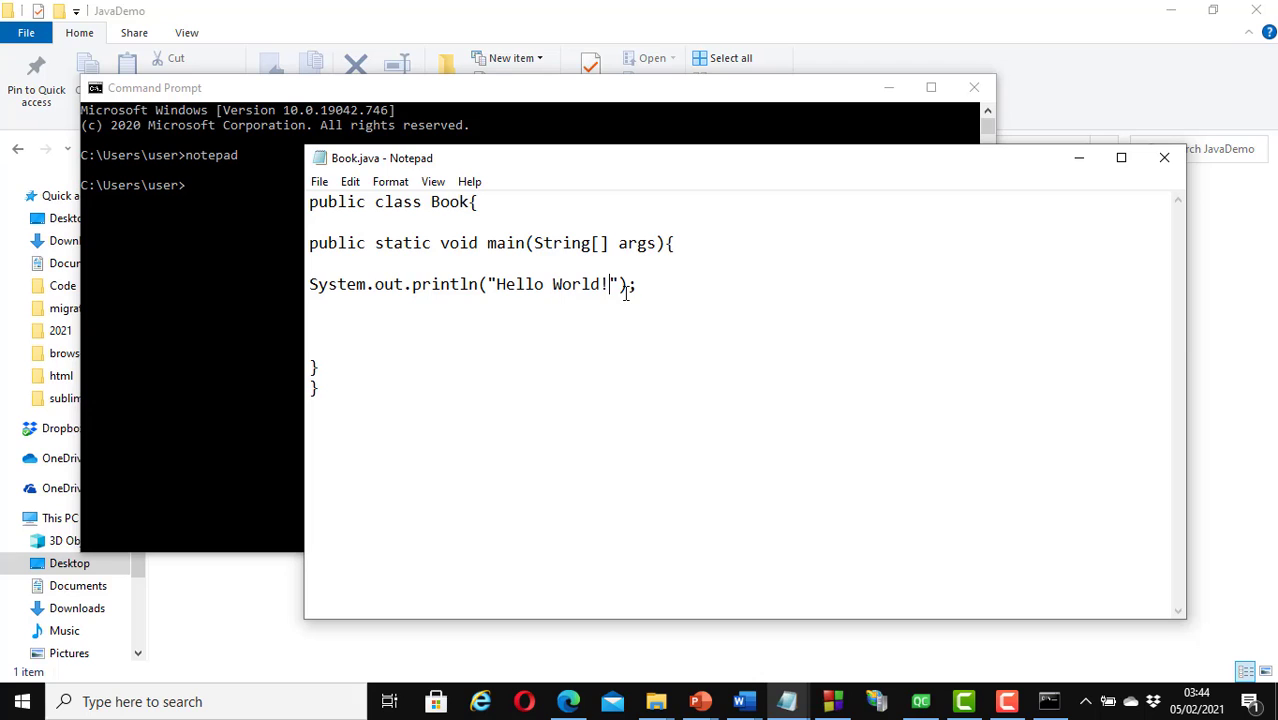
pyautogui.click(597, 95)
pyautogui.hotkey('alt', 'F4')
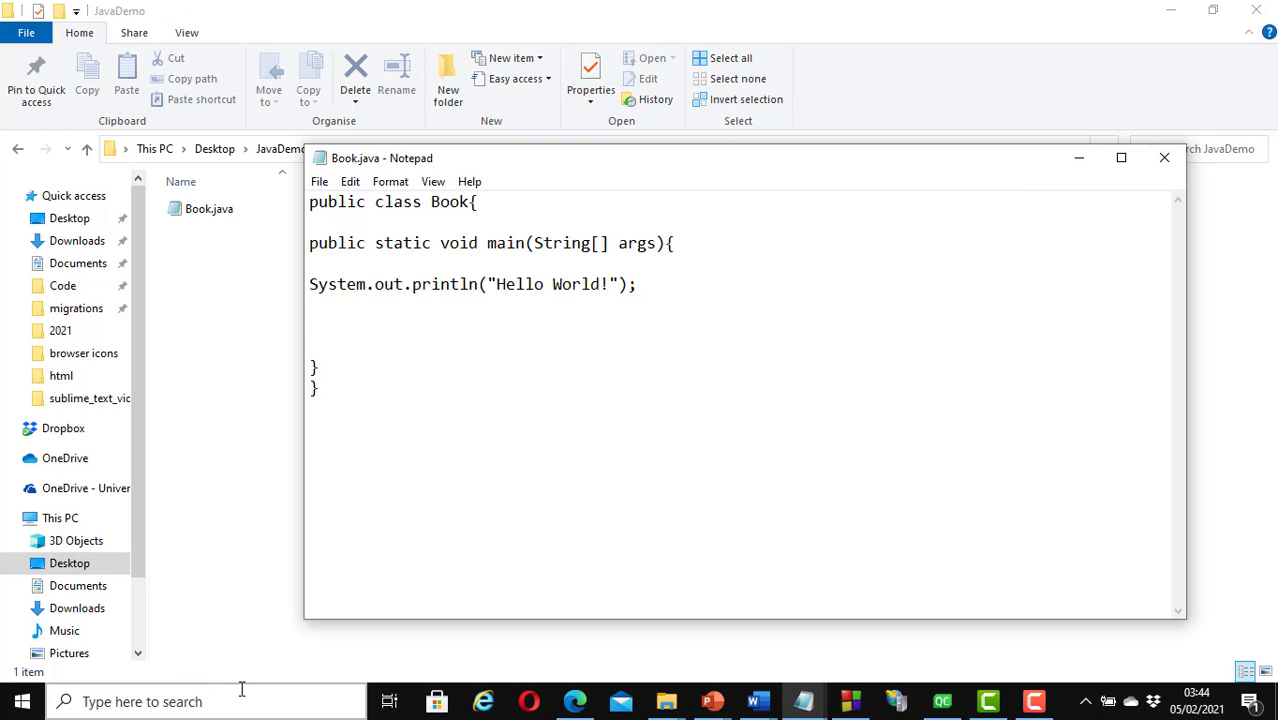
# Step: Open a new Command Prompt and change the directory to Desktop, and from there to the JavaDemo folder
pyautogui.click(233, 700)
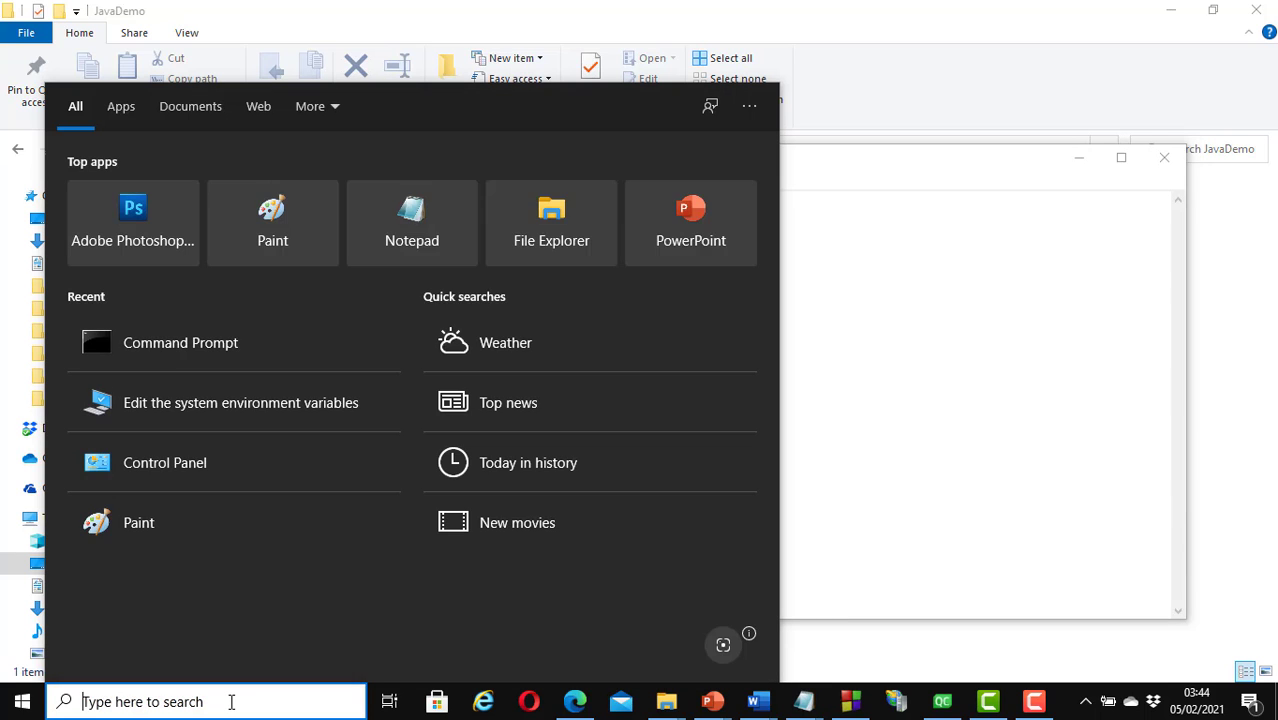
pyautogui.write('cmd')
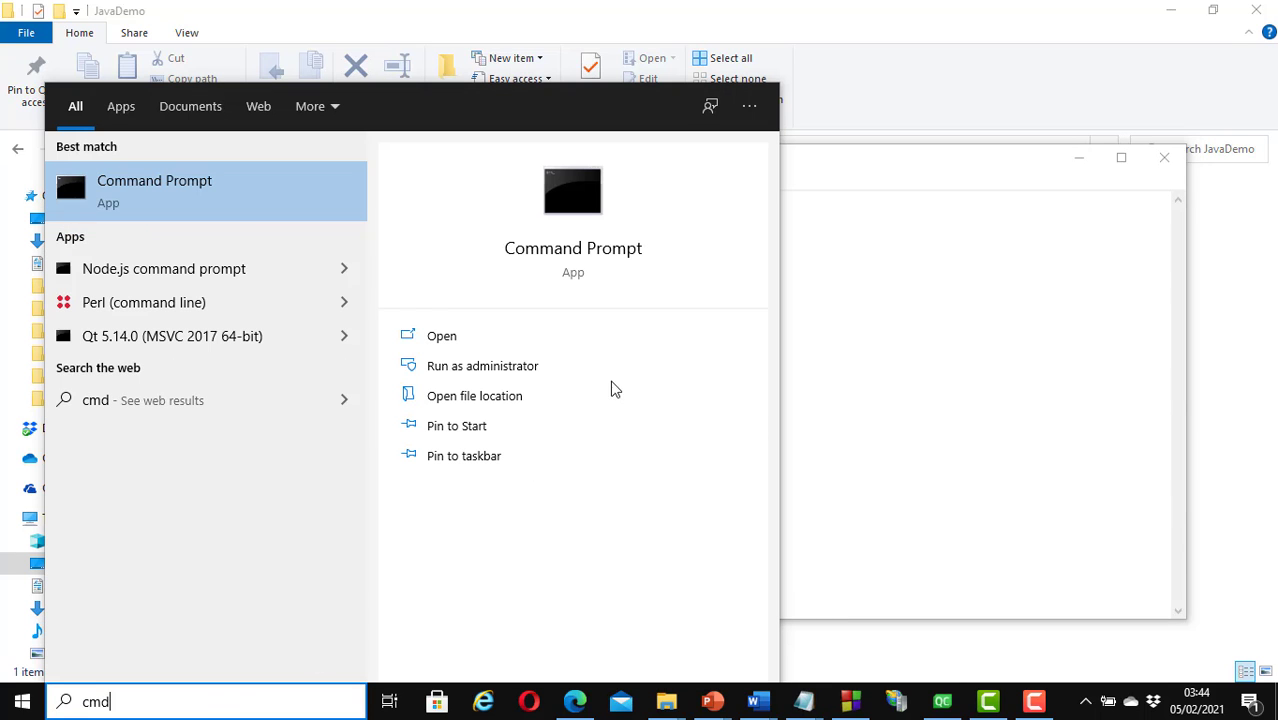
pyautogui.click(590, 248)
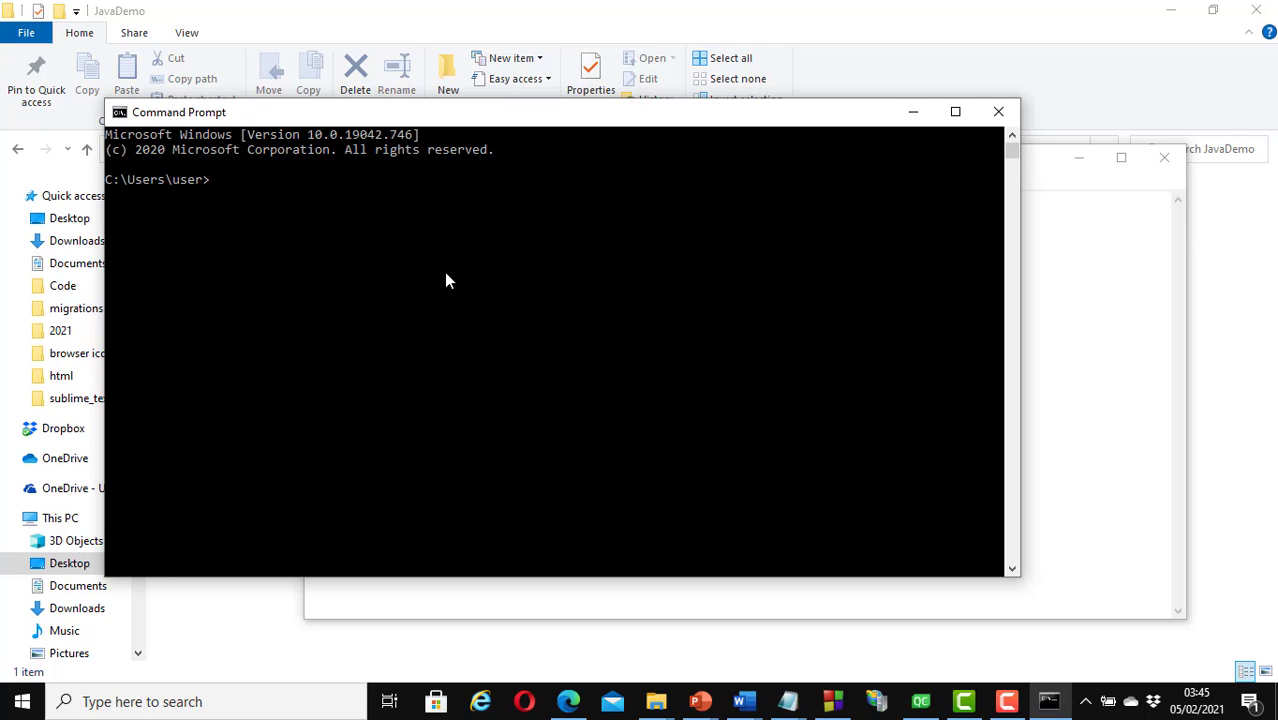
pyautogui.write('cd Desktop')
pyautogui.press('Return')
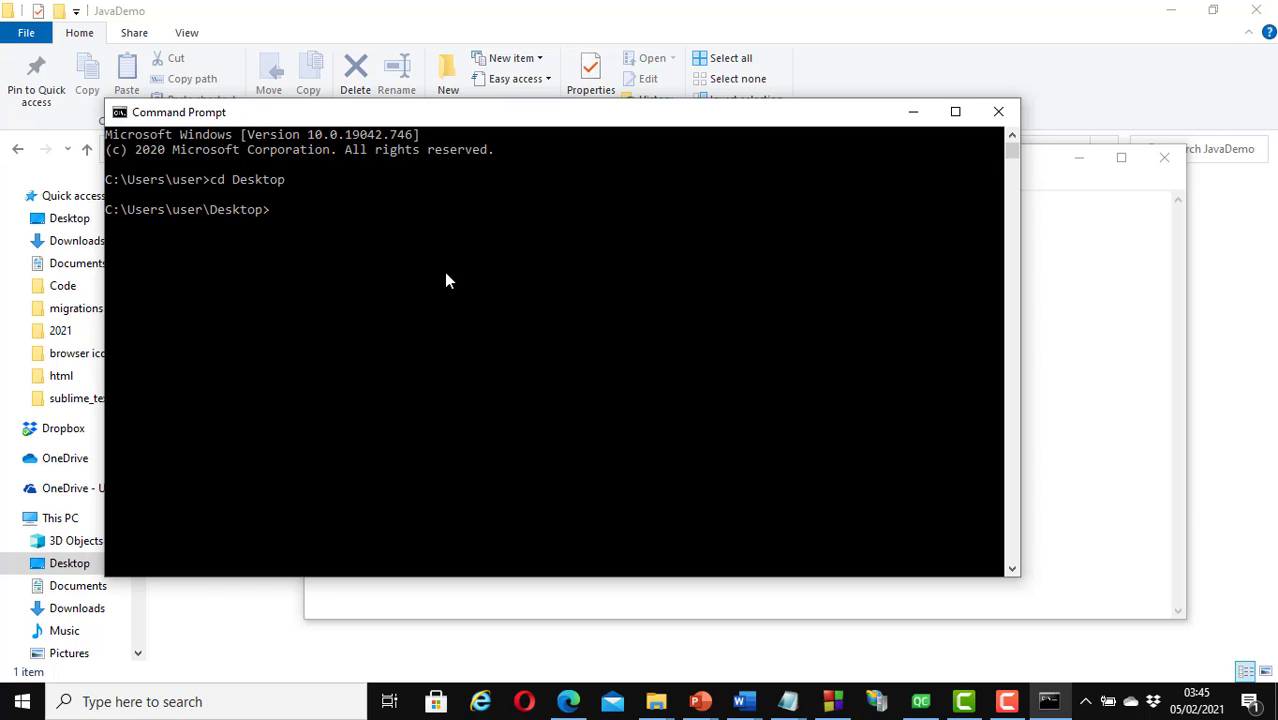
pyautogui.write('cd JavaDemo')
pyautogui.press('Return')
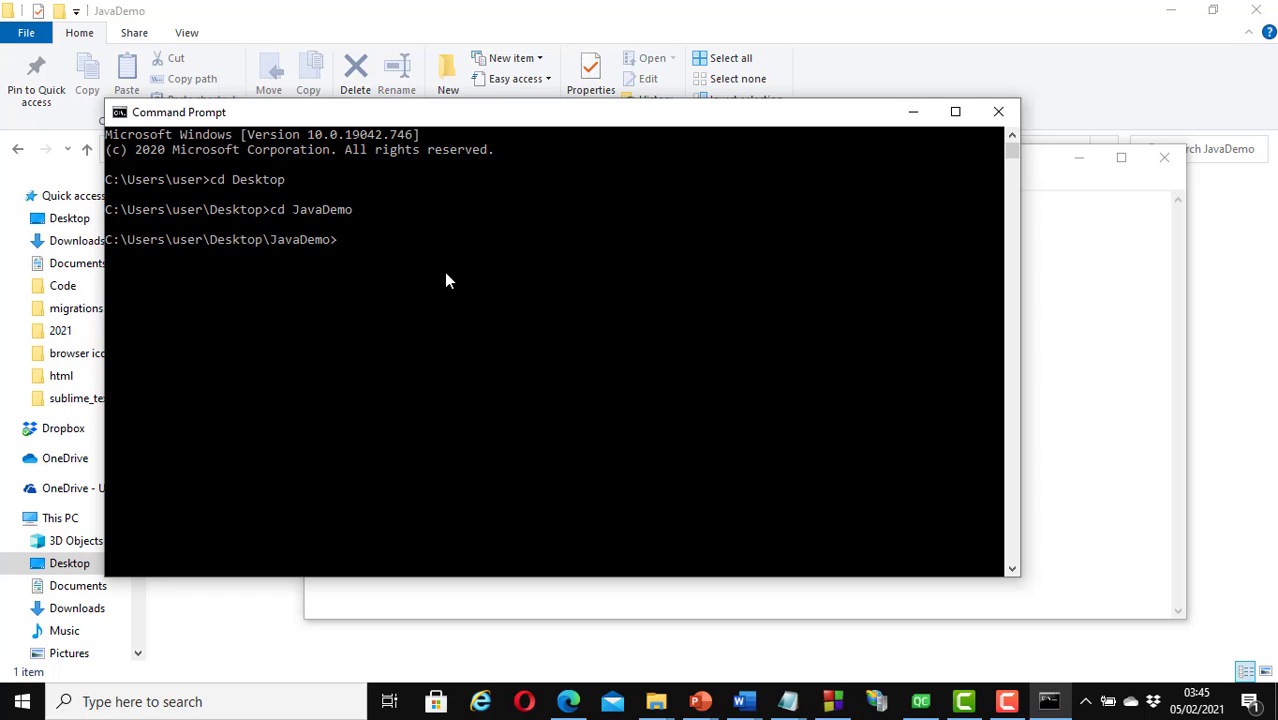
# Step: Compile Book.java with javac and run the Book class with java
pyautogui.write('javac Book.java')
pyautogui.press('Return')
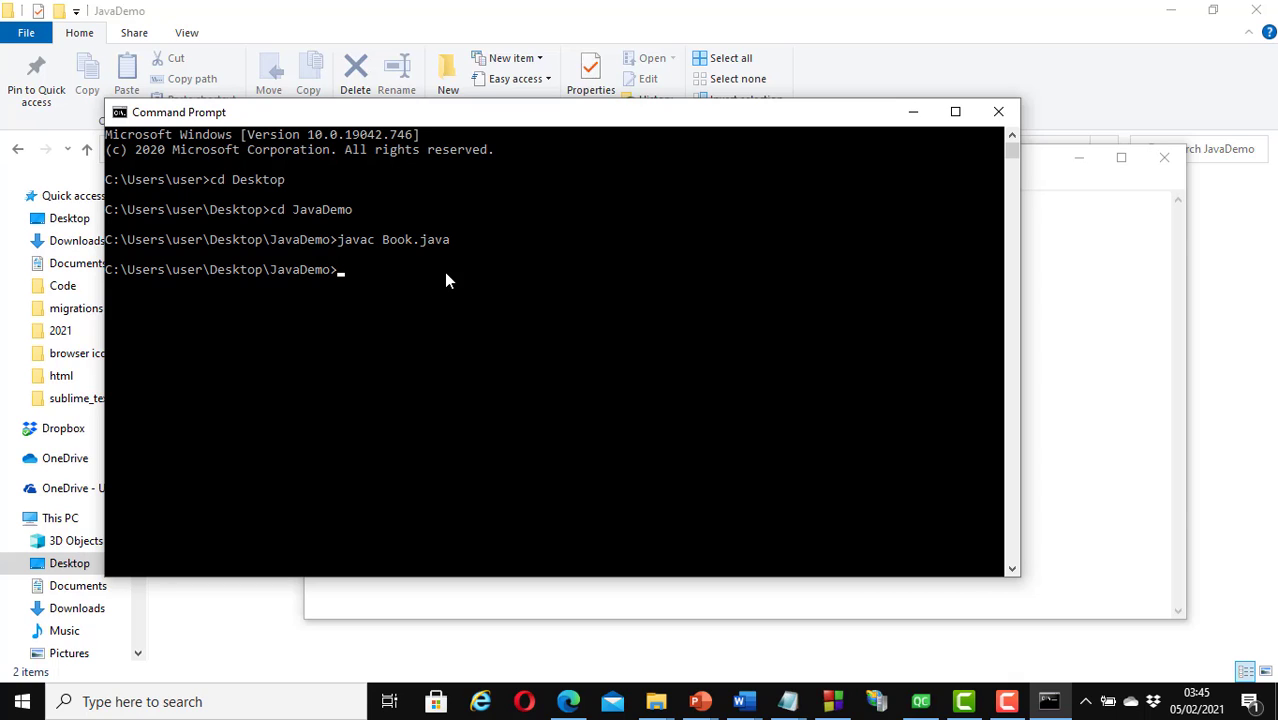
pyautogui.write('java Book')
pyautogui.press('Return')
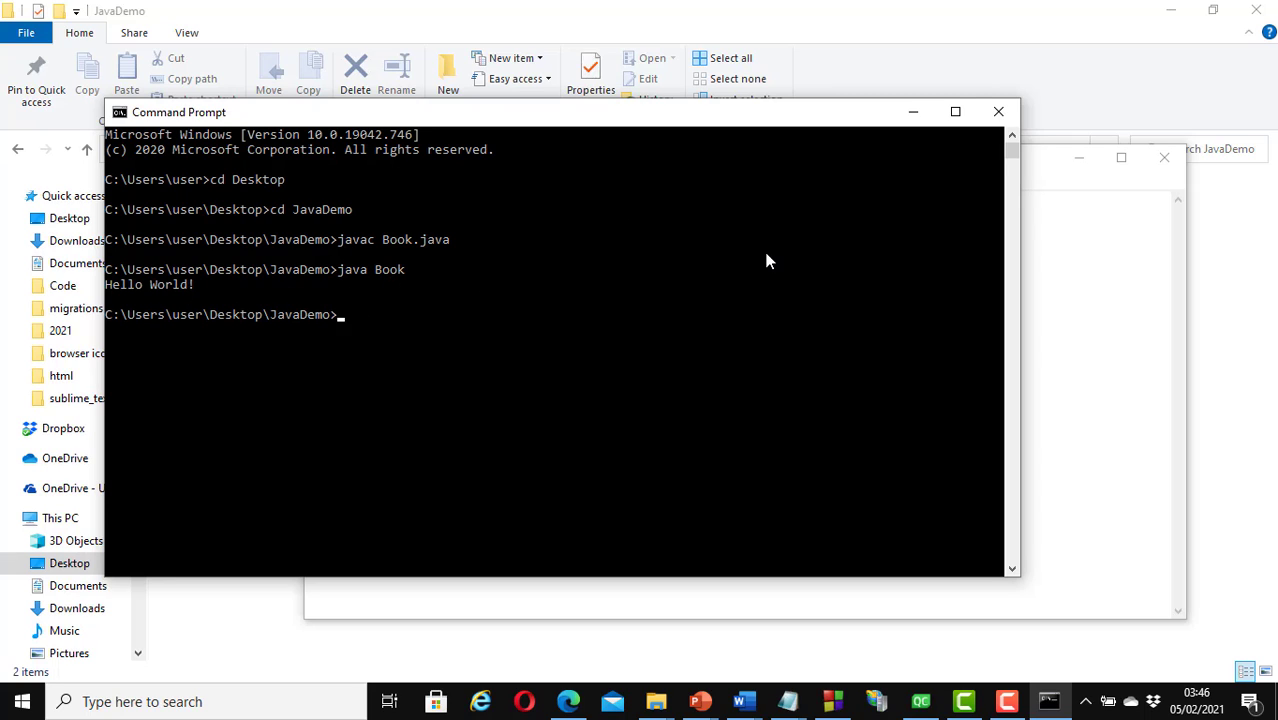
# Step: In Notepad, duplicate the System.out.println("Hello World!"); statement on a new line directly below the original
pyautogui.click(1136, 256)
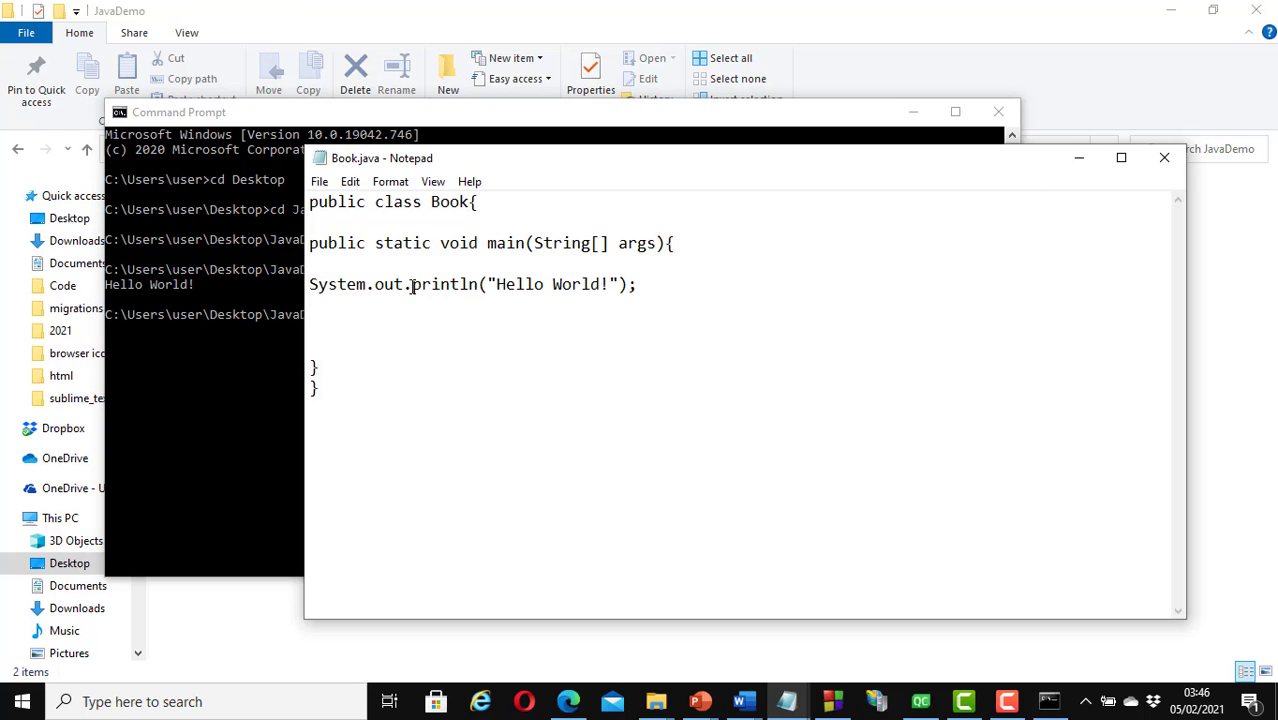
pyautogui.click(666, 287)
pyautogui.moveTo(309, 284); pyautogui.dragTo(662, 284)
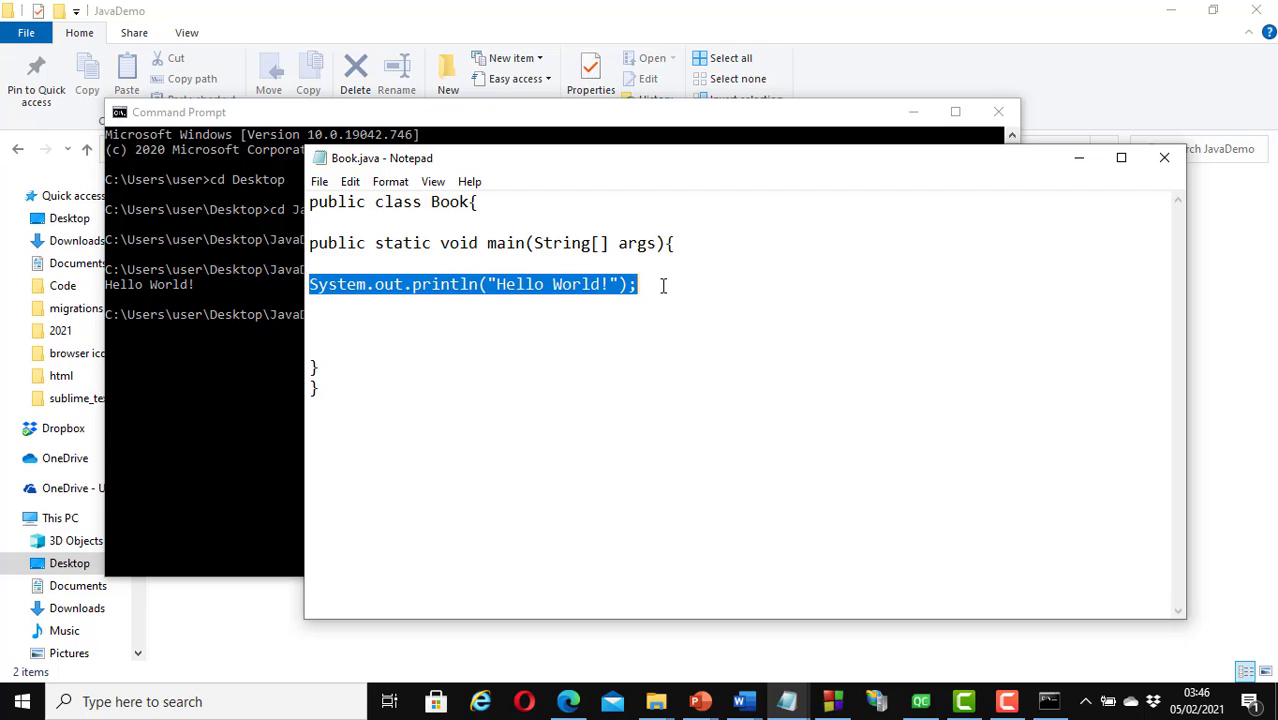
pyautogui.hotkey('ctrl', 'c')
pyautogui.click(668, 287)
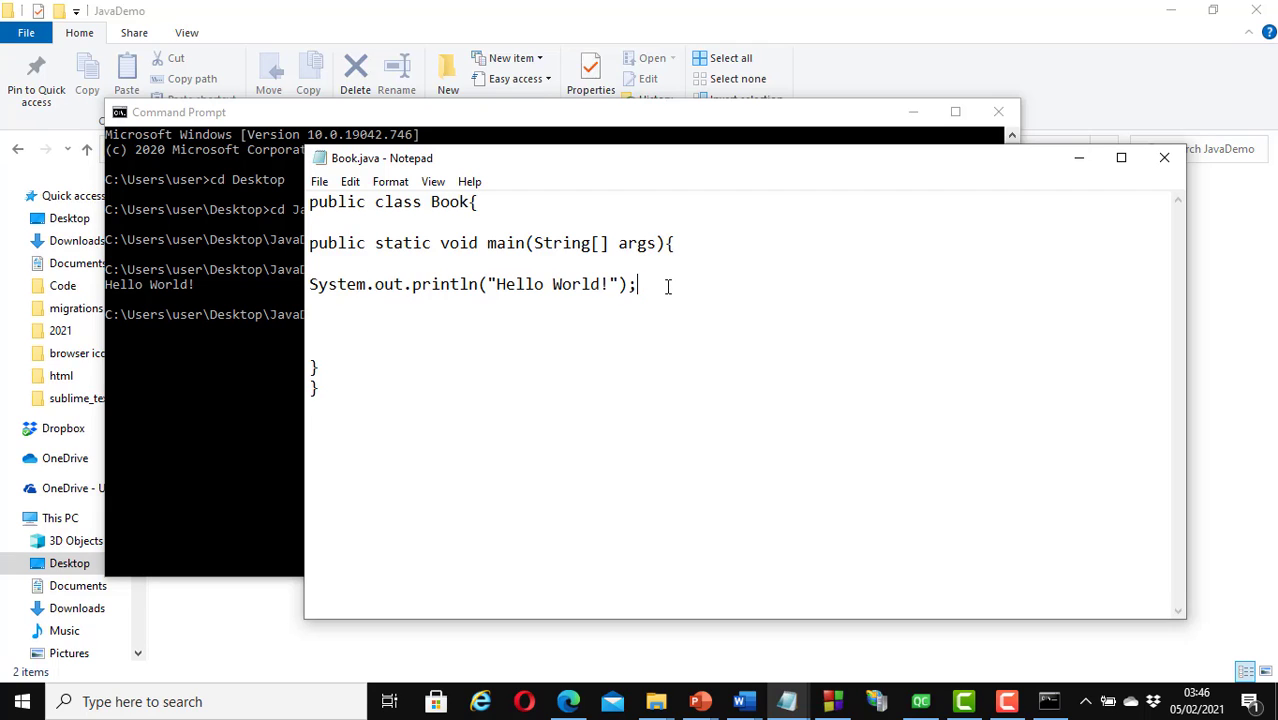
pyautogui.press('Return')
pyautogui.hotkey('ctrl', 'v')
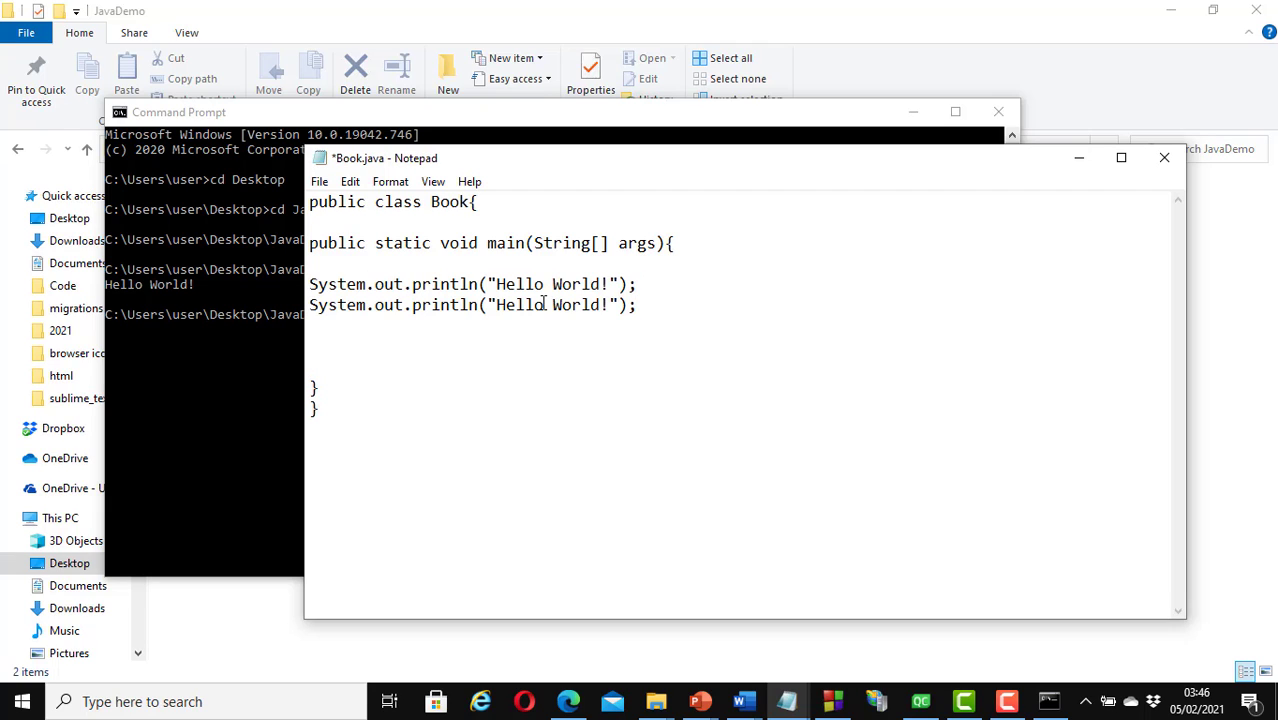
# Step: Replace the text in the second println statement with "I love Java" and save Book.java
pyautogui.click(612, 305)
pyautogui.moveTo(609, 305); pyautogui.dragTo(496, 305)
pyautogui.write('I love Java')
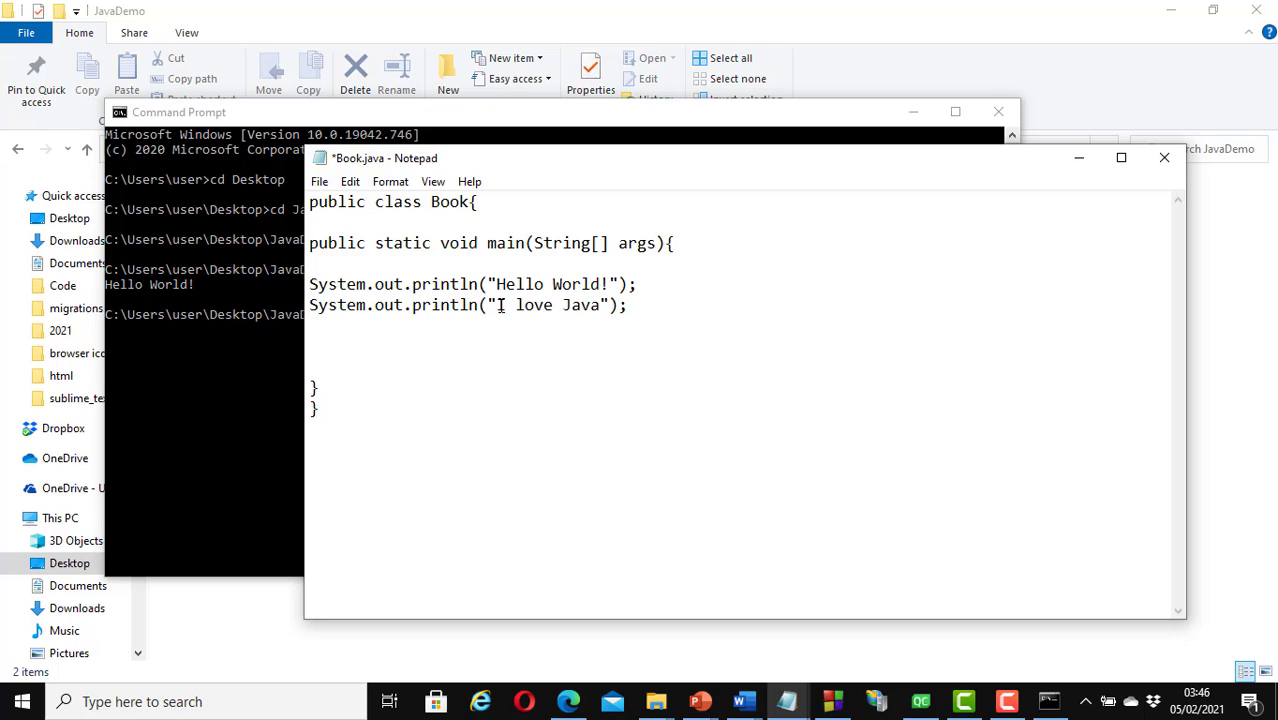
pyautogui.hotkey('ctrl', 's')
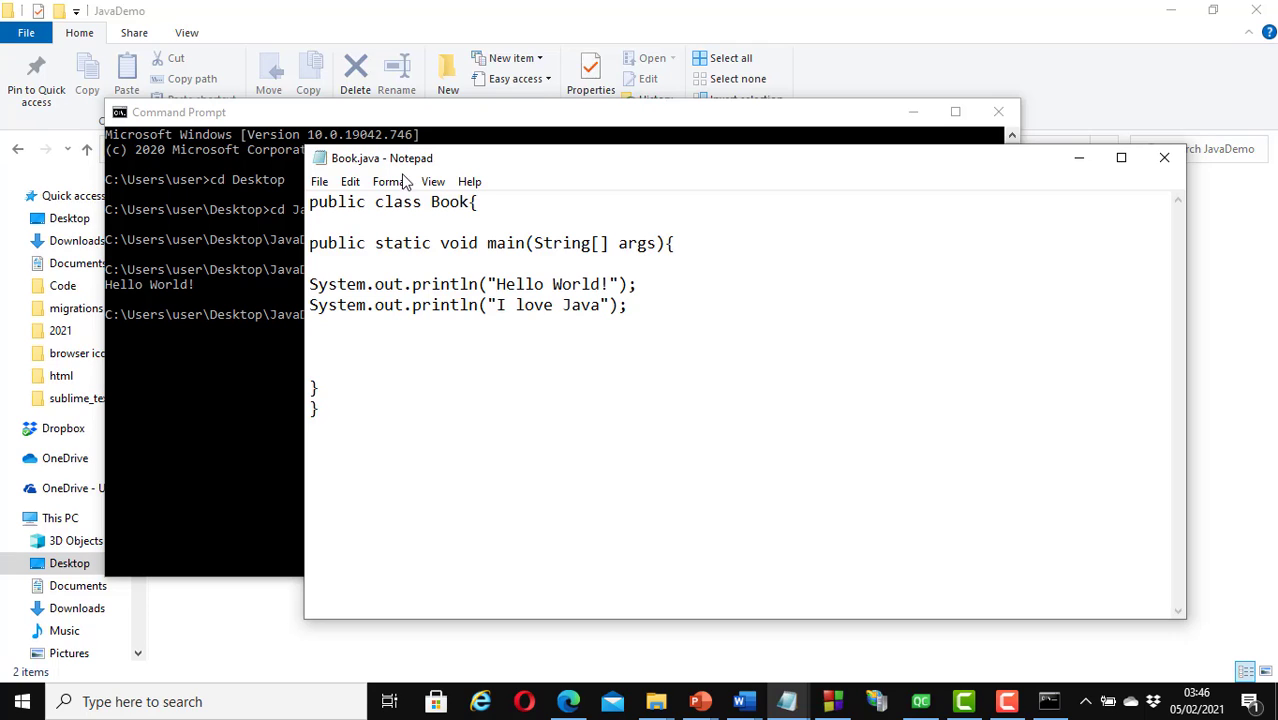
# Step: Return to the Command Prompt, recompile the edited Book.java with javac, and run the Book class again
pyautogui.click(466, 117)
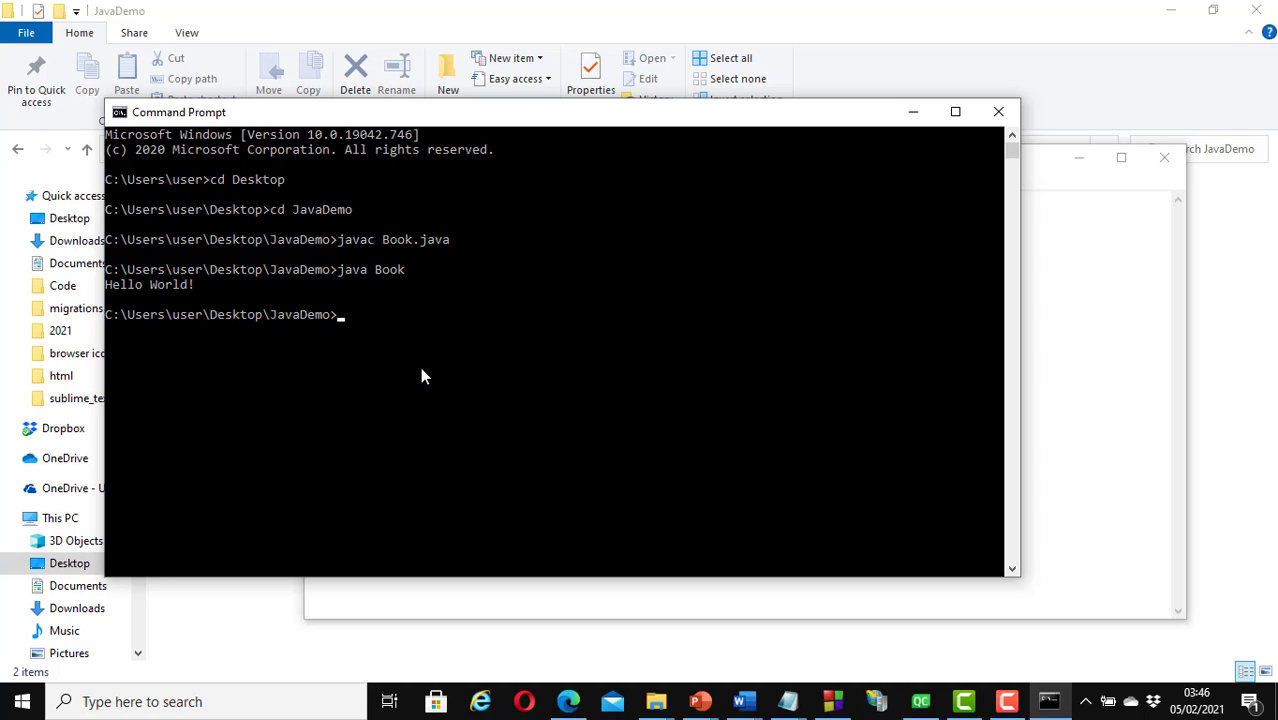
pyautogui.write('javac Book.java')
pyautogui.press('Return')
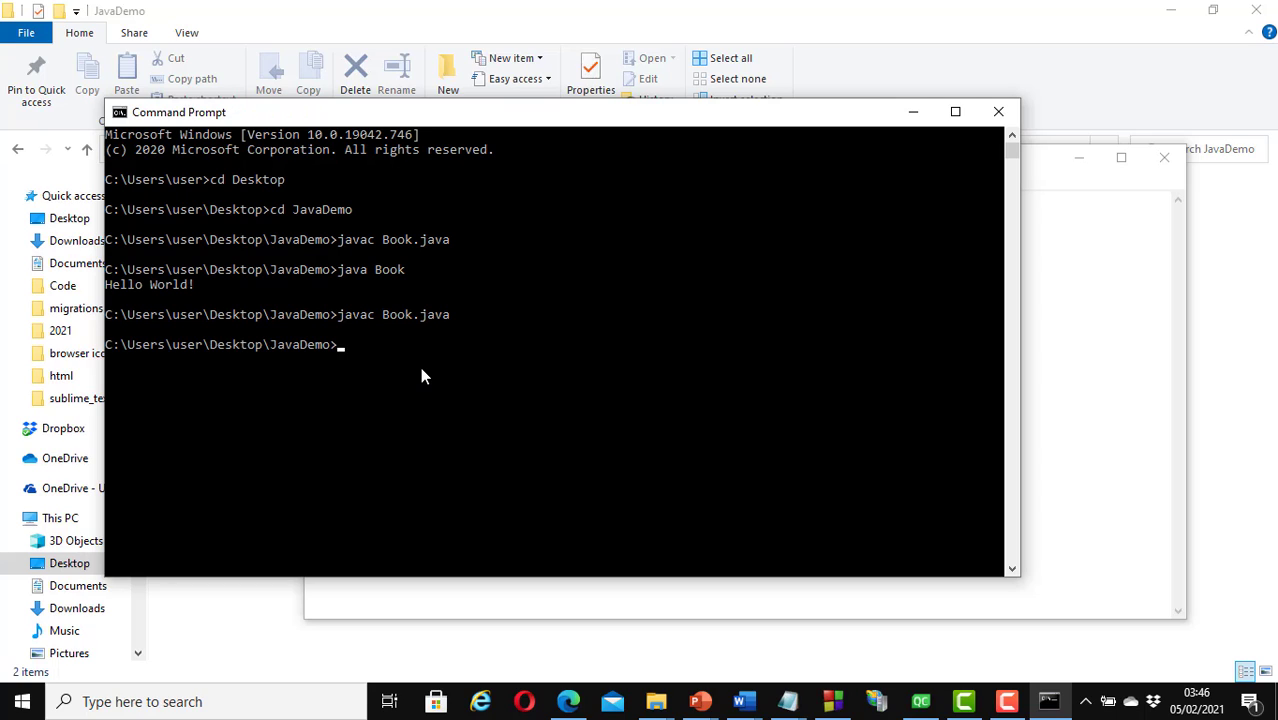
pyautogui.write('java Book')
pyautogui.press('Return')
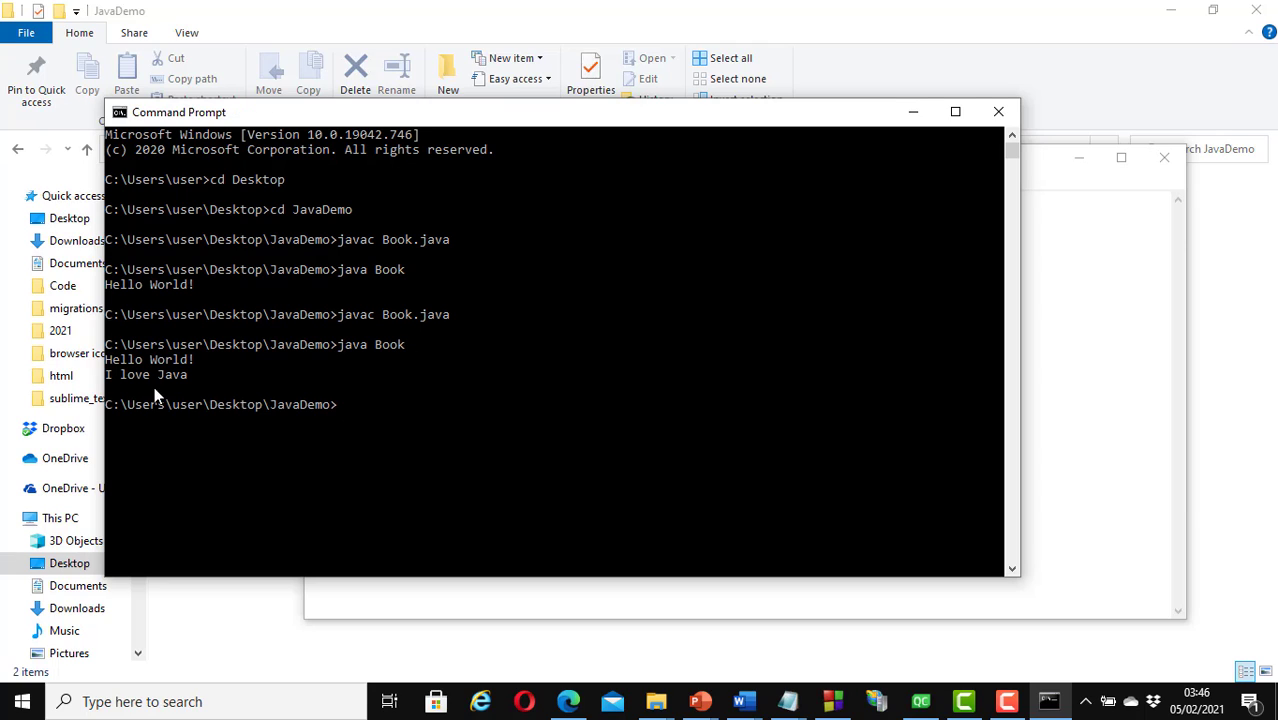